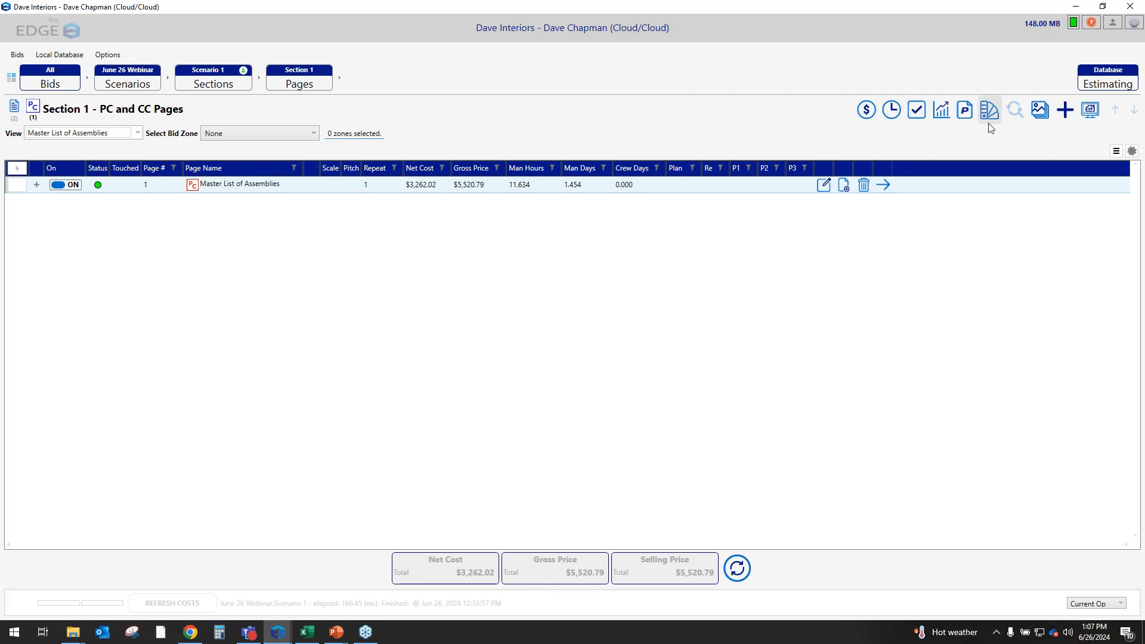
Step: Examine the Camillus B&W Det DW-ACT 080904 detail sheet in the bid's image manager and close it
left_click(1040, 111)
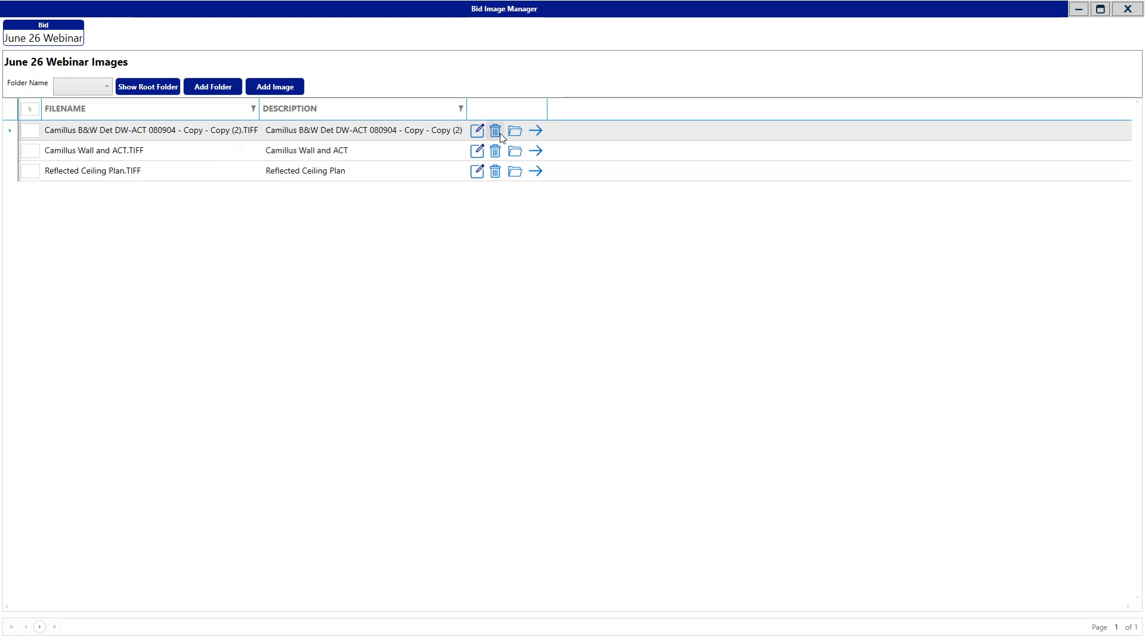
left_click(534, 131)
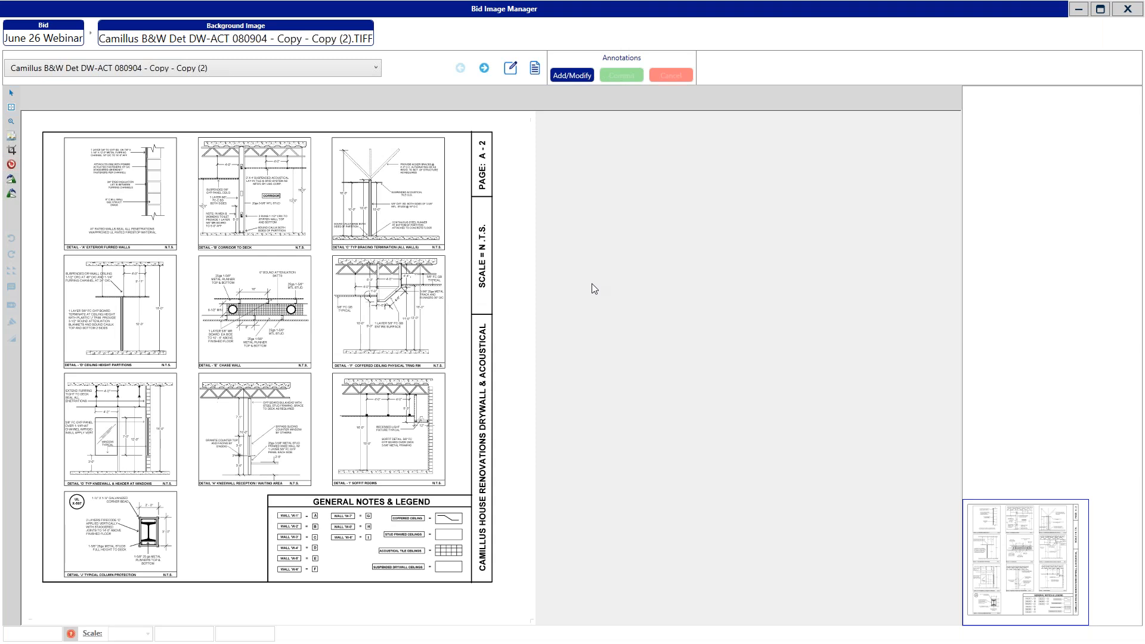
left_click(1127, 9)
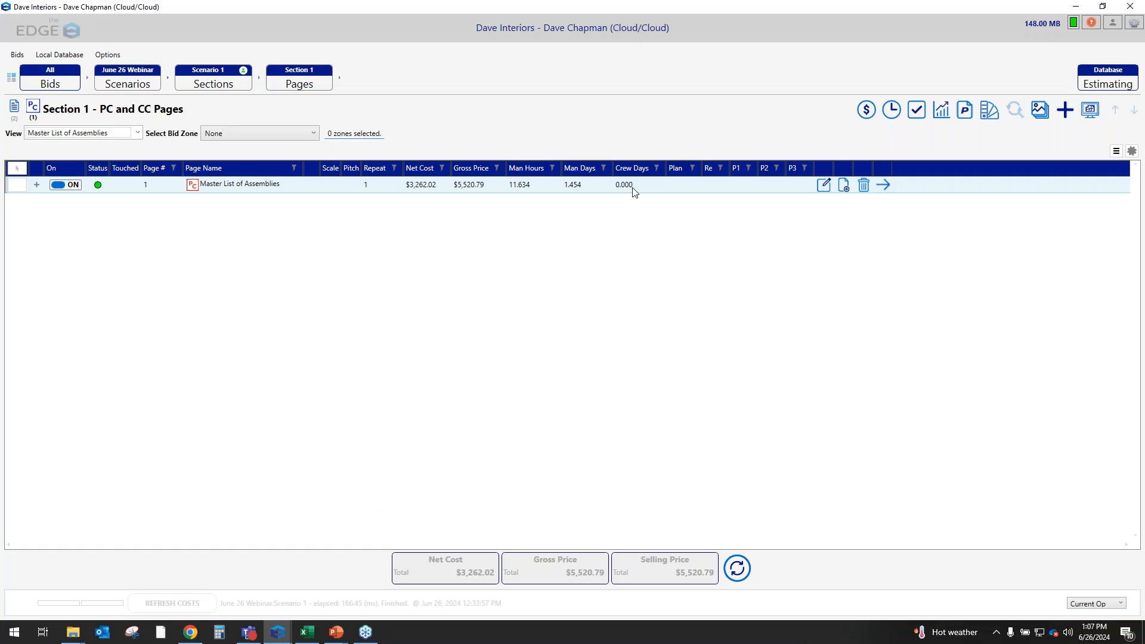
Step: Open the conditions of the Master List of Assemblies page and bring up the takeoff drawing
left_click(883, 185)
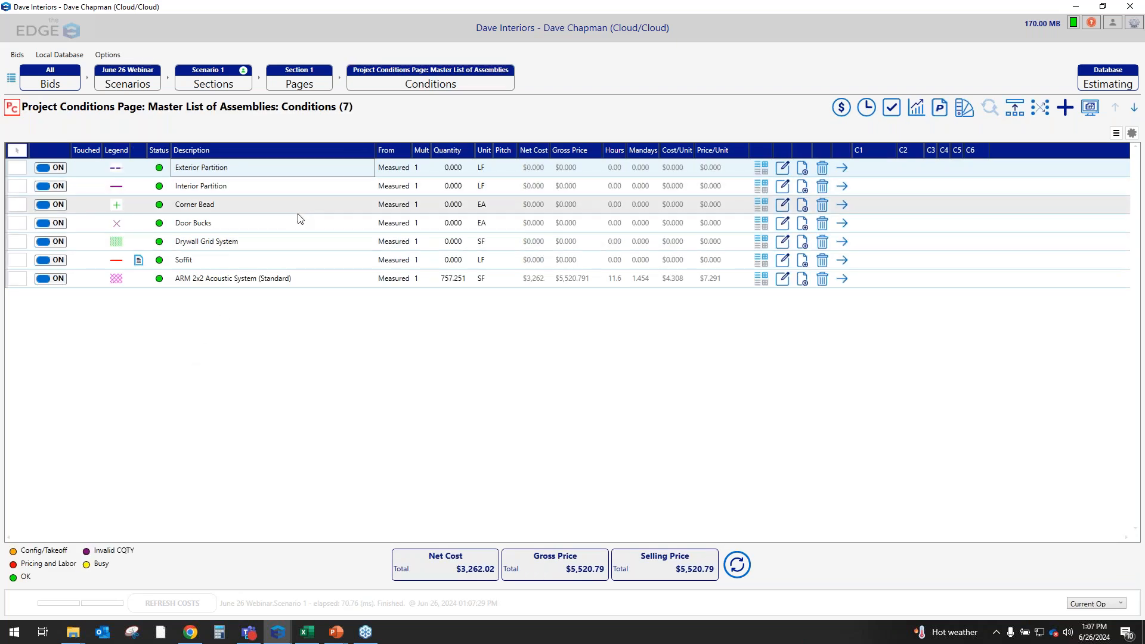
left_click(1092, 108)
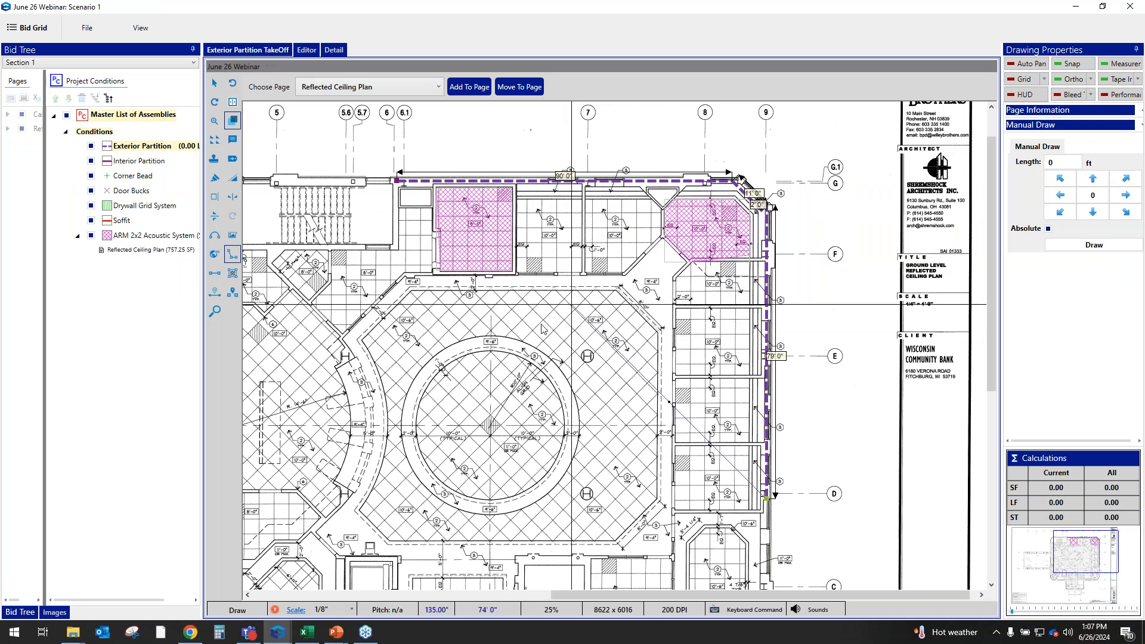
left_click_drag(827, 14, 948, 100)
left_click(954, 89)
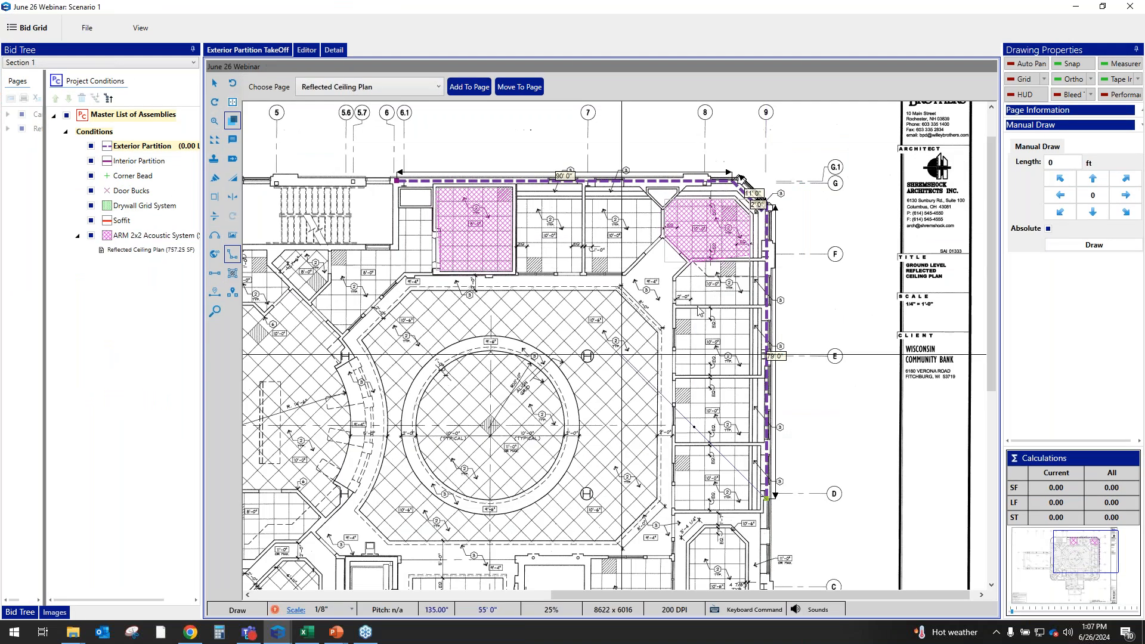
Step: Switch to the bid window, review the Drywall Settings and Acoustic Settings in the preferences, and save them
mouse_move(278, 632)
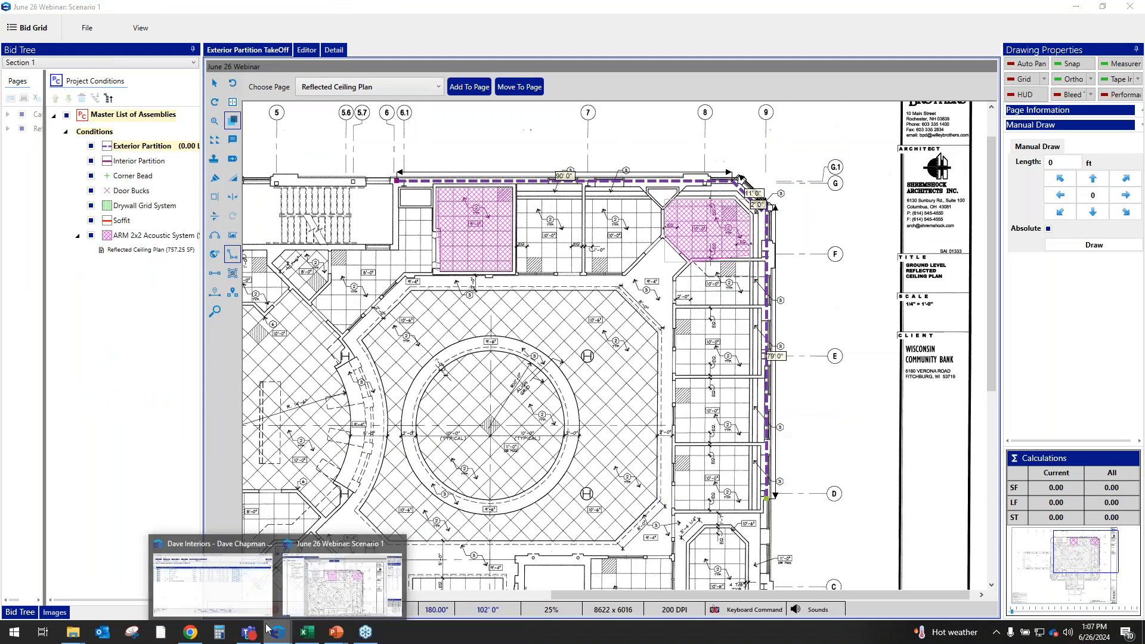
left_click(221, 561)
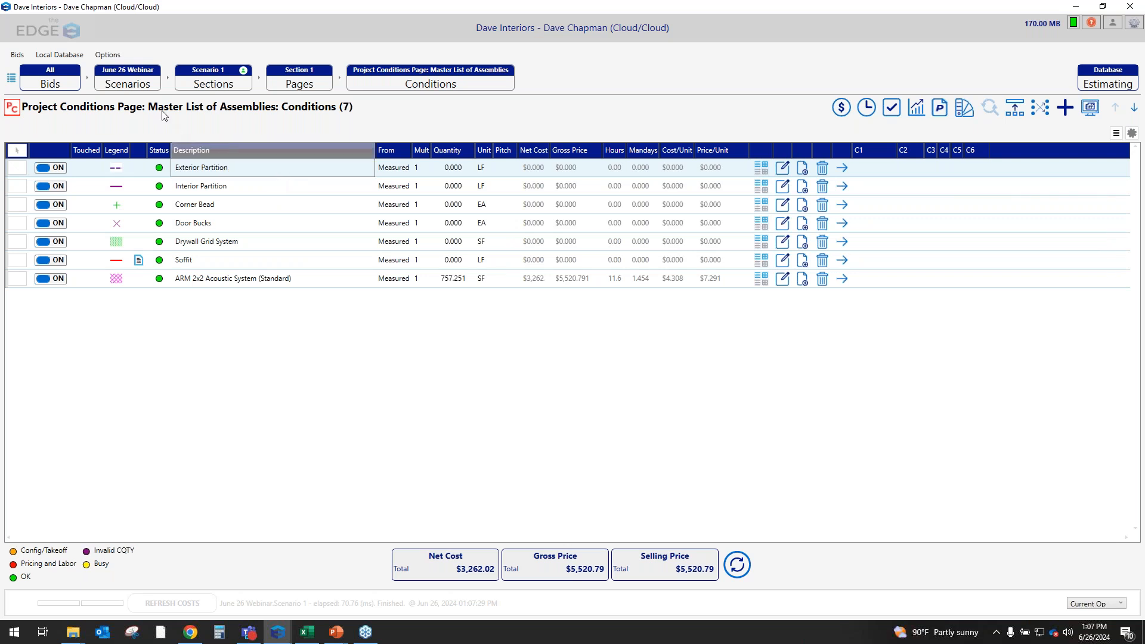
left_click(110, 57)
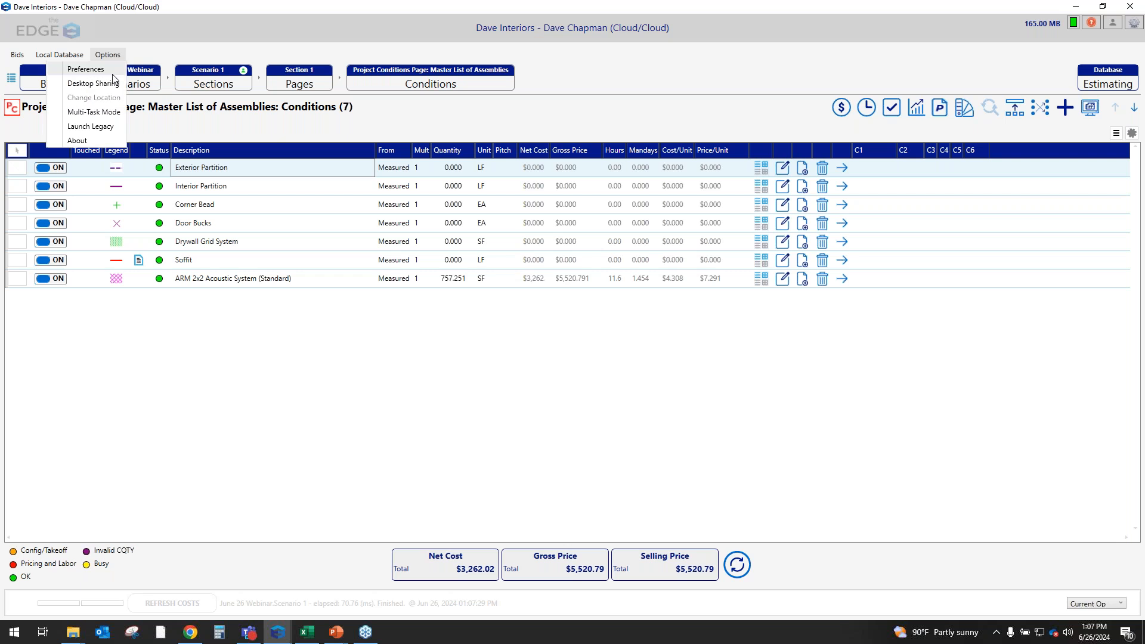
left_click(89, 70)
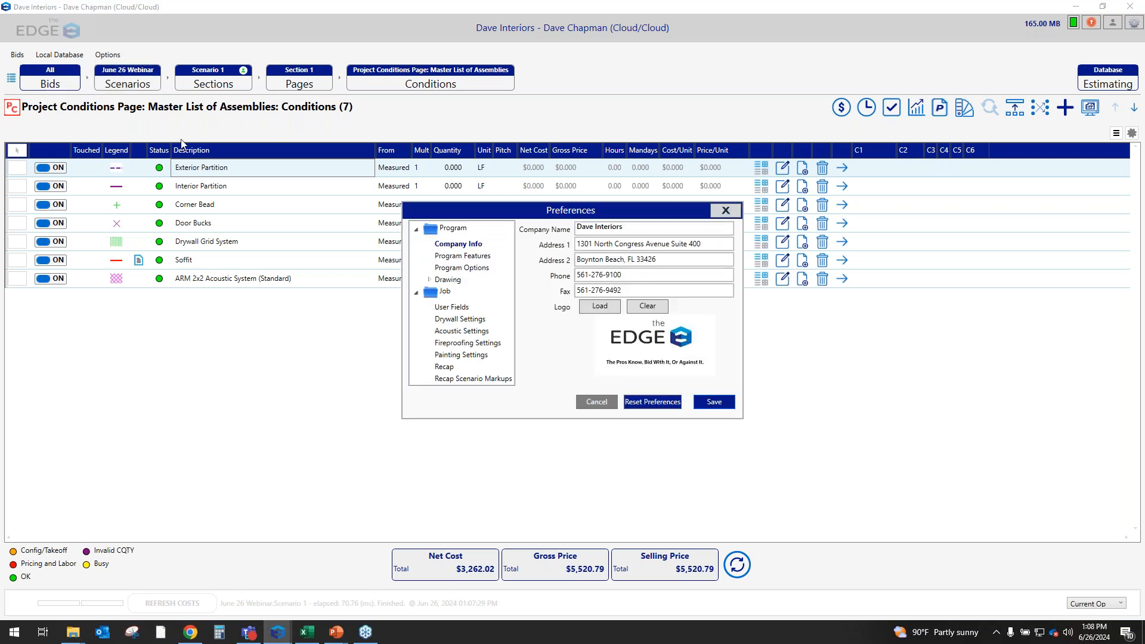
left_click(452, 323)
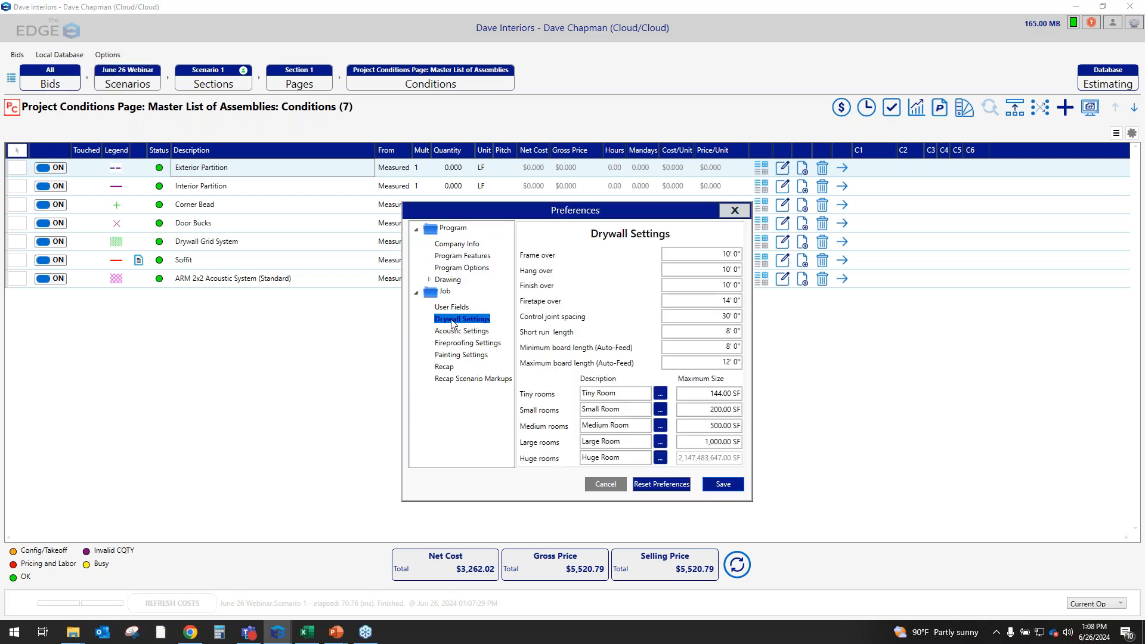
left_click(481, 333)
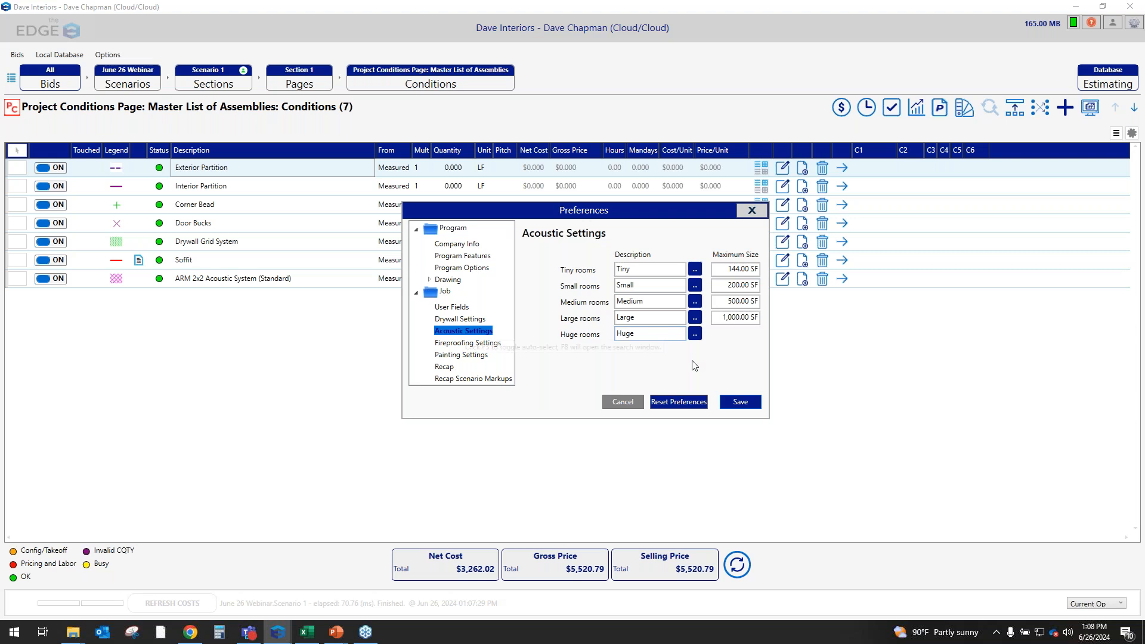
left_click(736, 402)
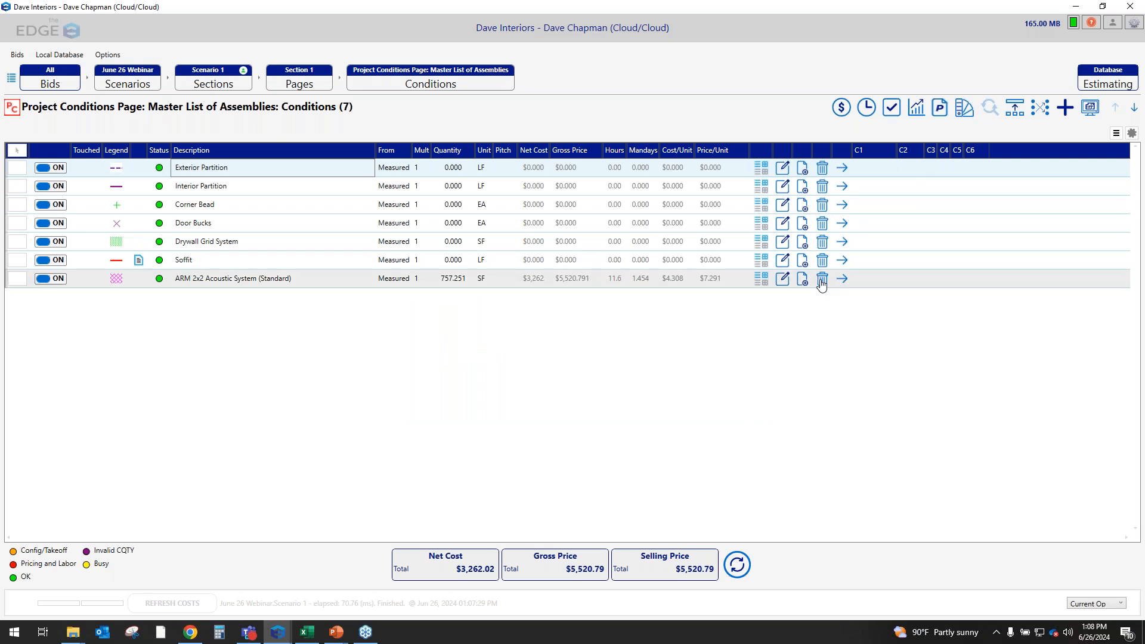
Step: Back on the takeoff drawing, discard the unfinished exterior partition run and make ARM 2x2 Acoustic System (Standard) the active condition
left_click(842, 278)
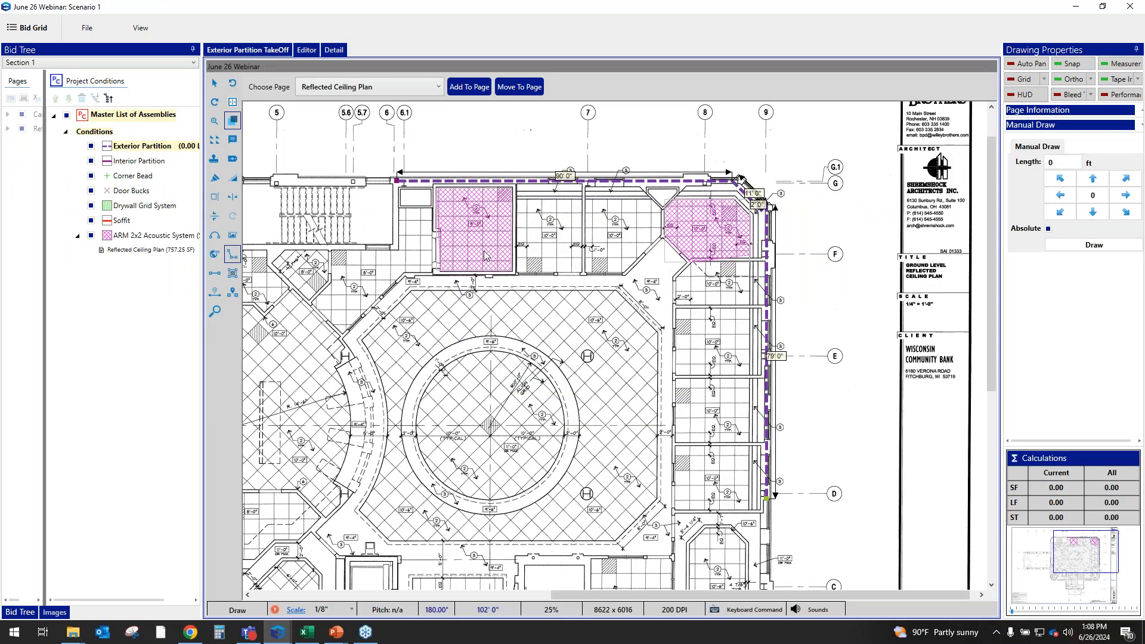
left_click(154, 235)
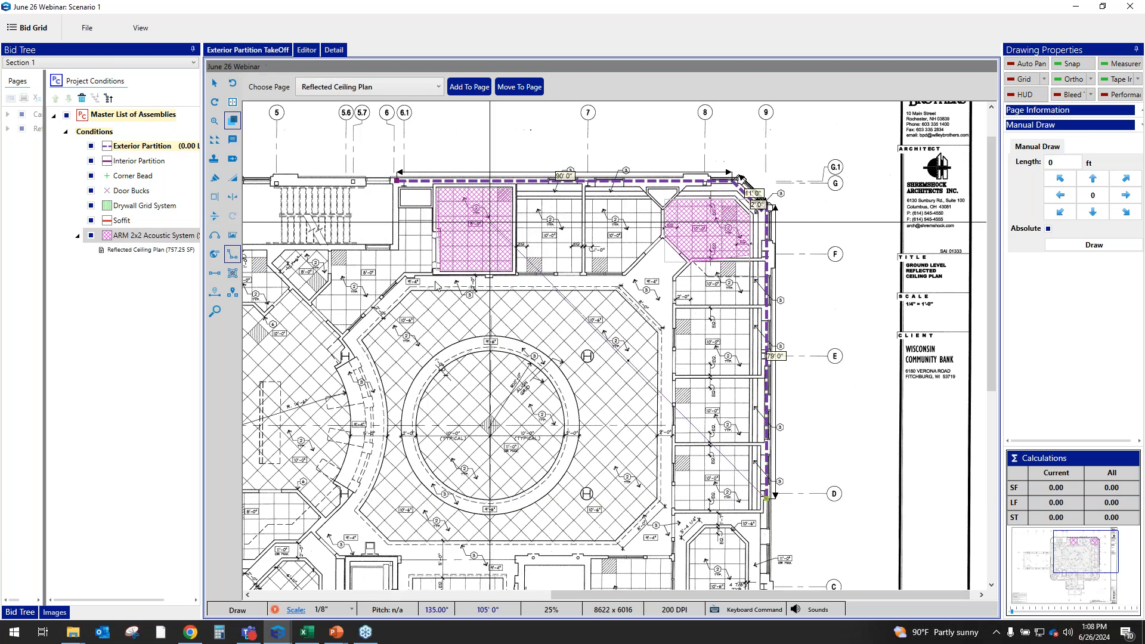
key("Escape")
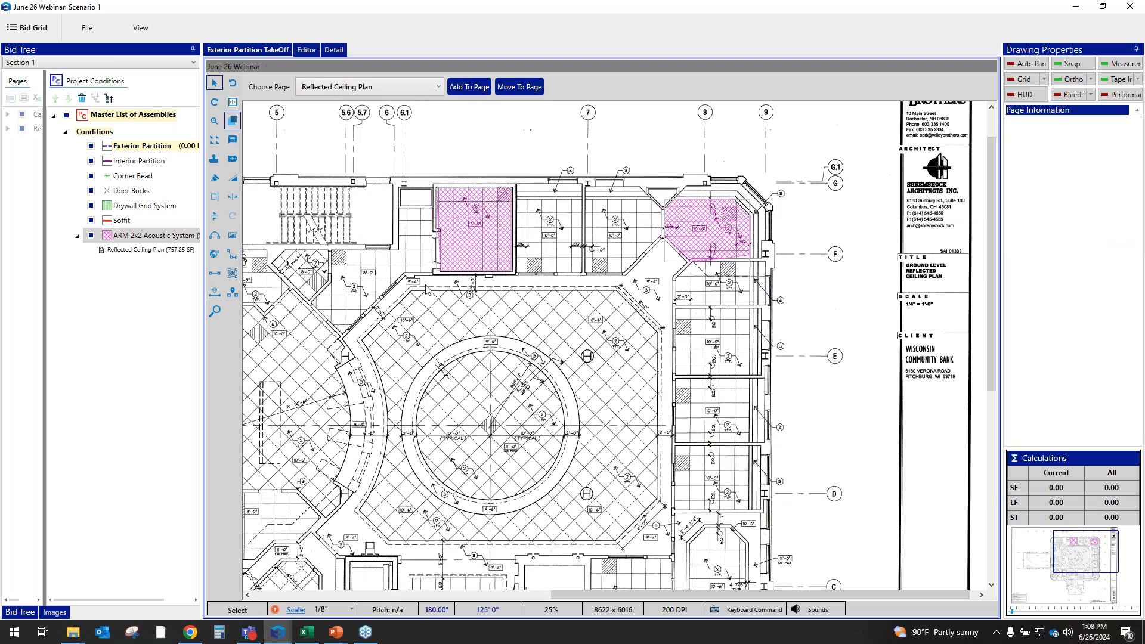
left_click(134, 235)
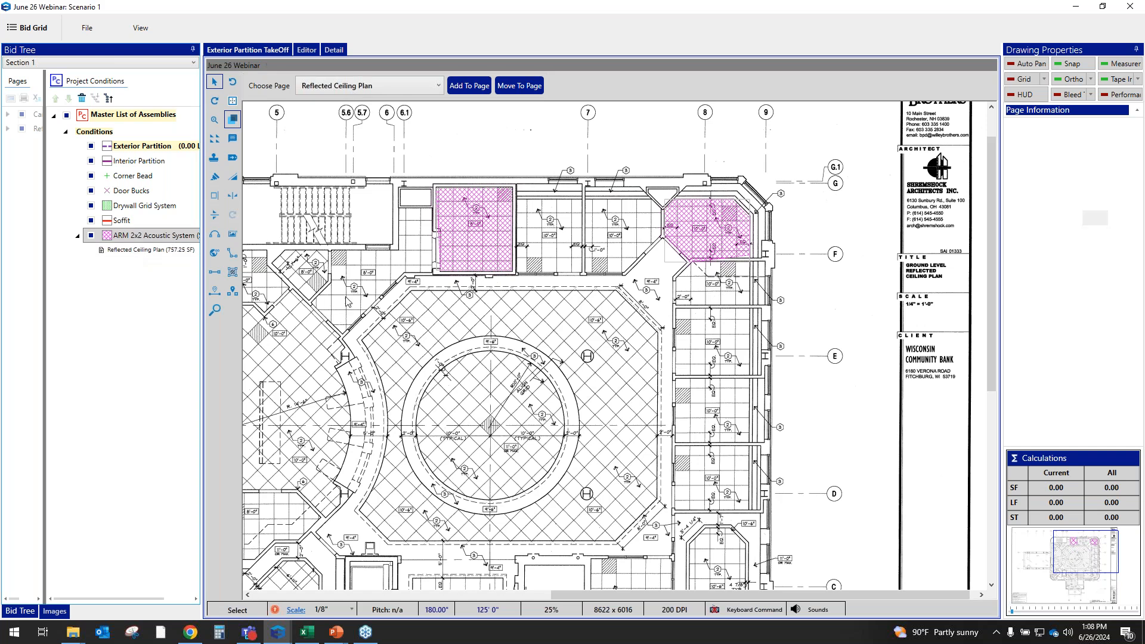
Step: Trace the straight edges of the large central ceiling, about 53' across the upper edge, 45' down the side and 61' along the lower edge
left_click(366, 339)
left_click(414, 288)
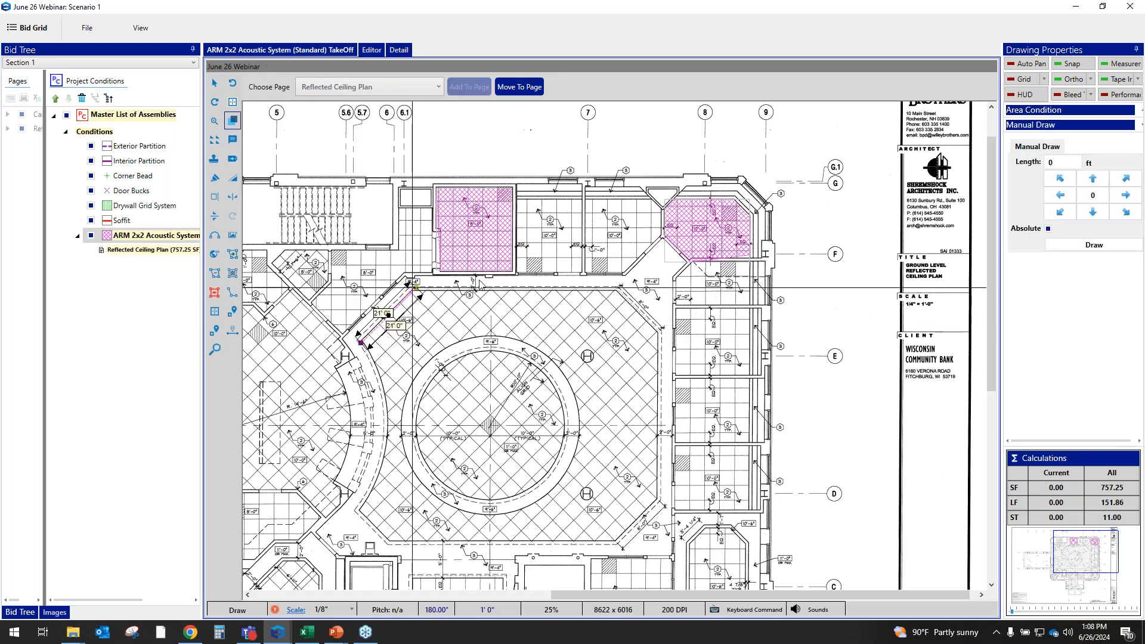
left_click(615, 287)
left_click(656, 329)
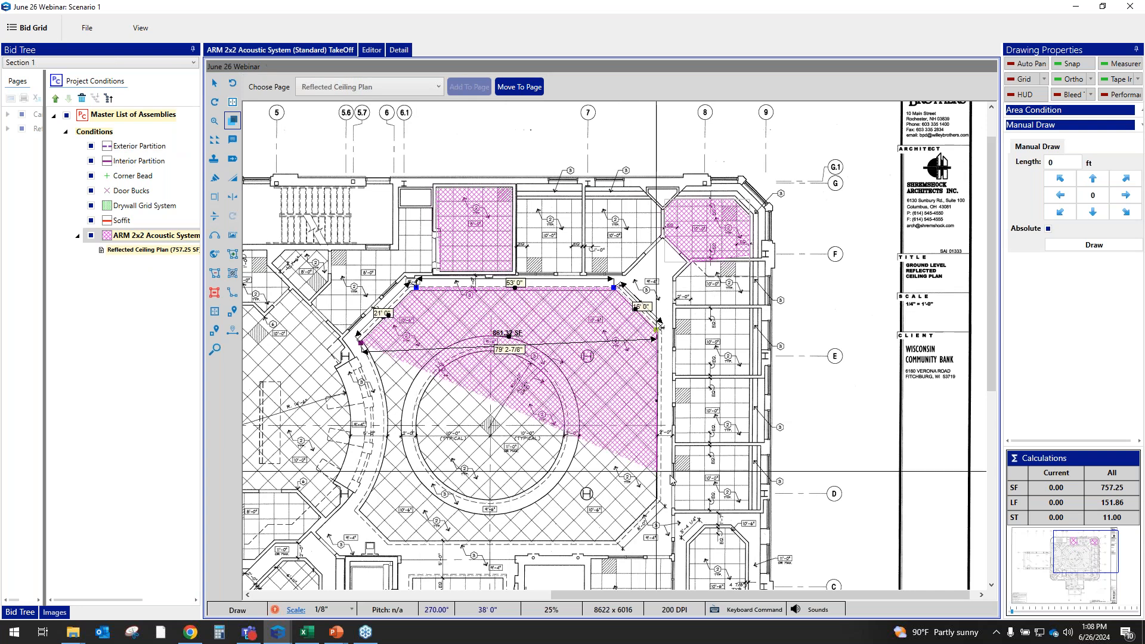
left_click(656, 497)
left_click(615, 539)
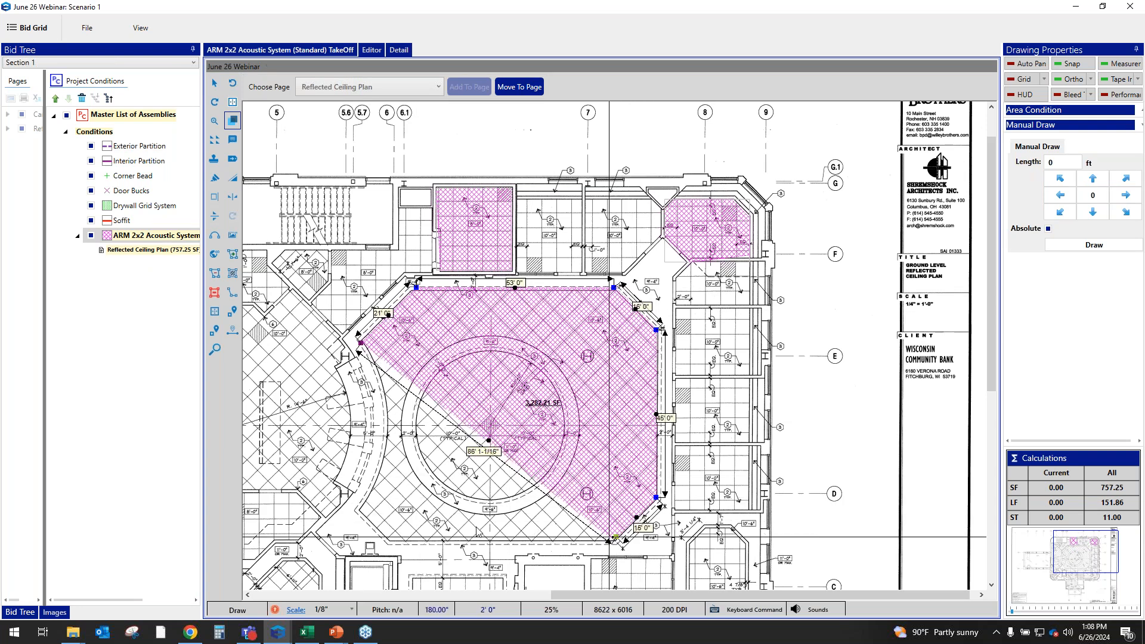
left_click(389, 541)
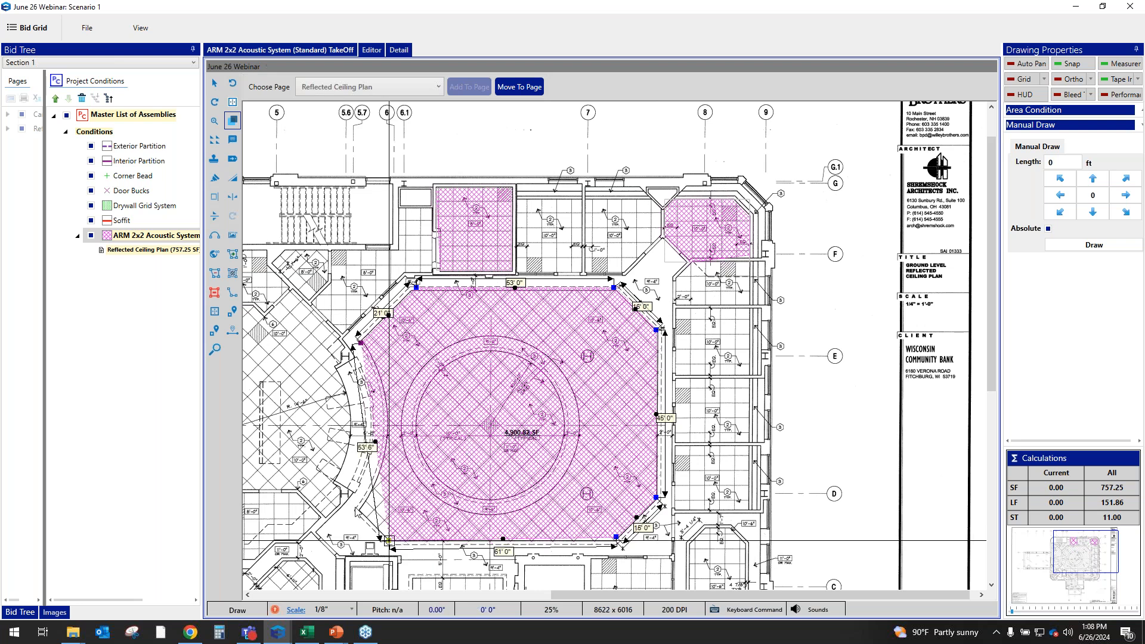
left_click(360, 511)
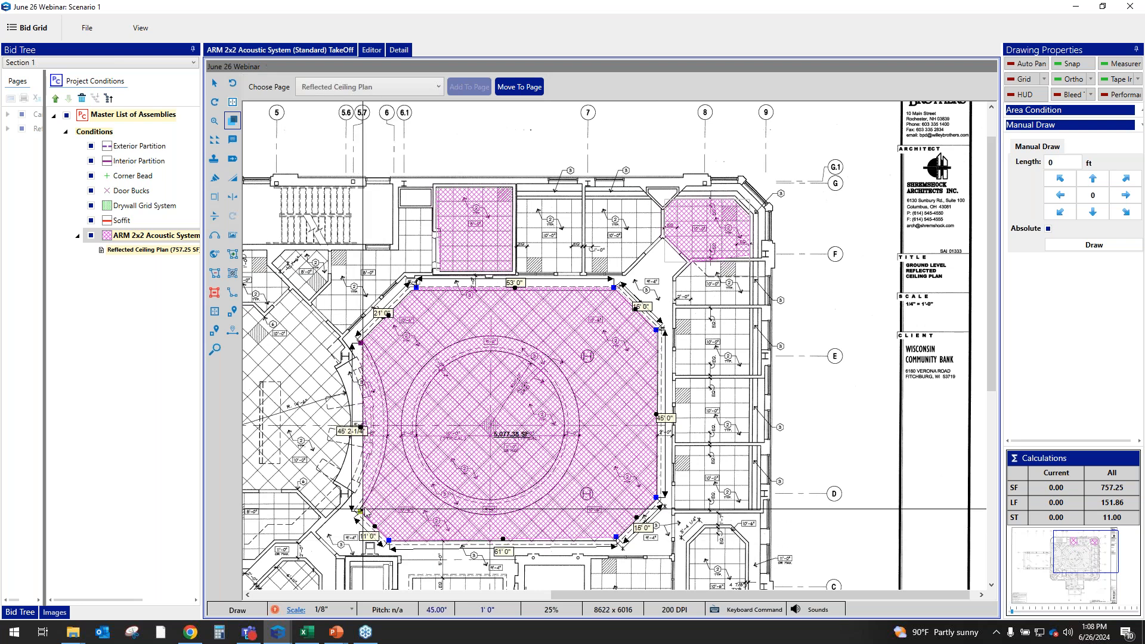
Step: Add a curved edge about 48' 7" long along the ceiling's concave side and close the area at about 4,841 SF
left_click(379, 408)
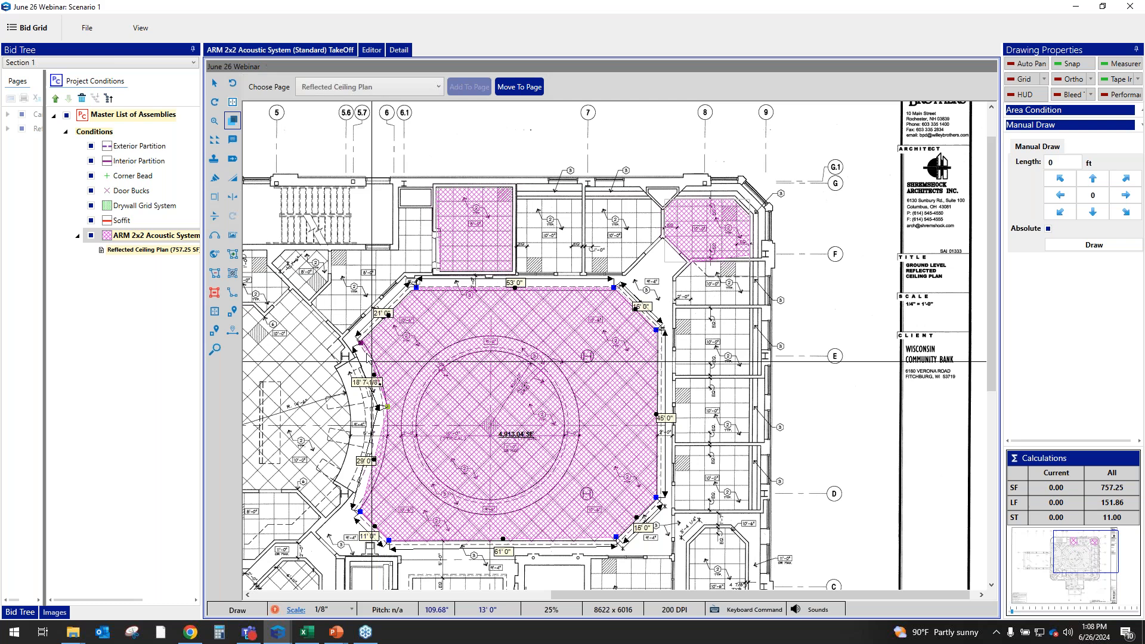
left_click(361, 344)
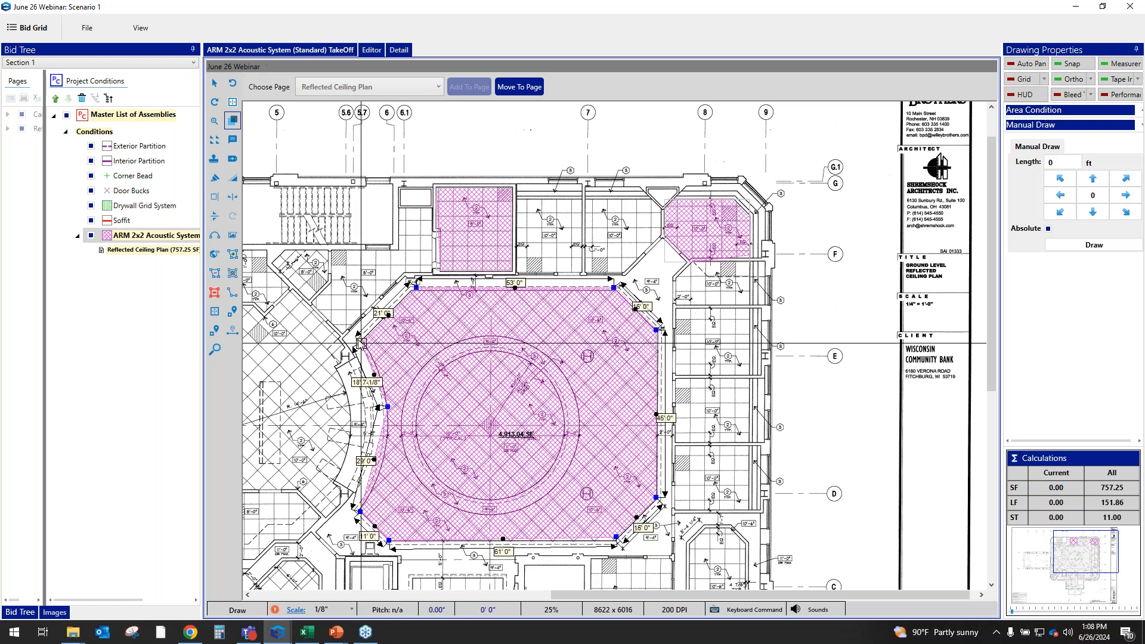
key("k")
left_click(358, 340)
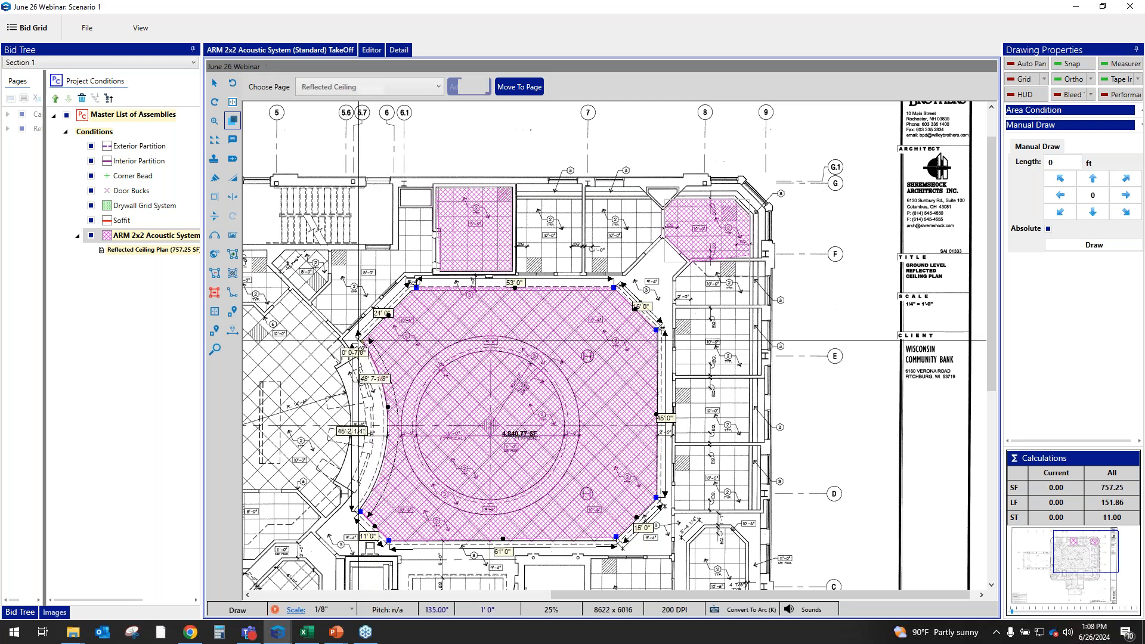
Step: Deduct the circular ceiling feature, about 1,736 SF, from the central acoustic area, tracing its outline with two arcs
left_click(216, 293)
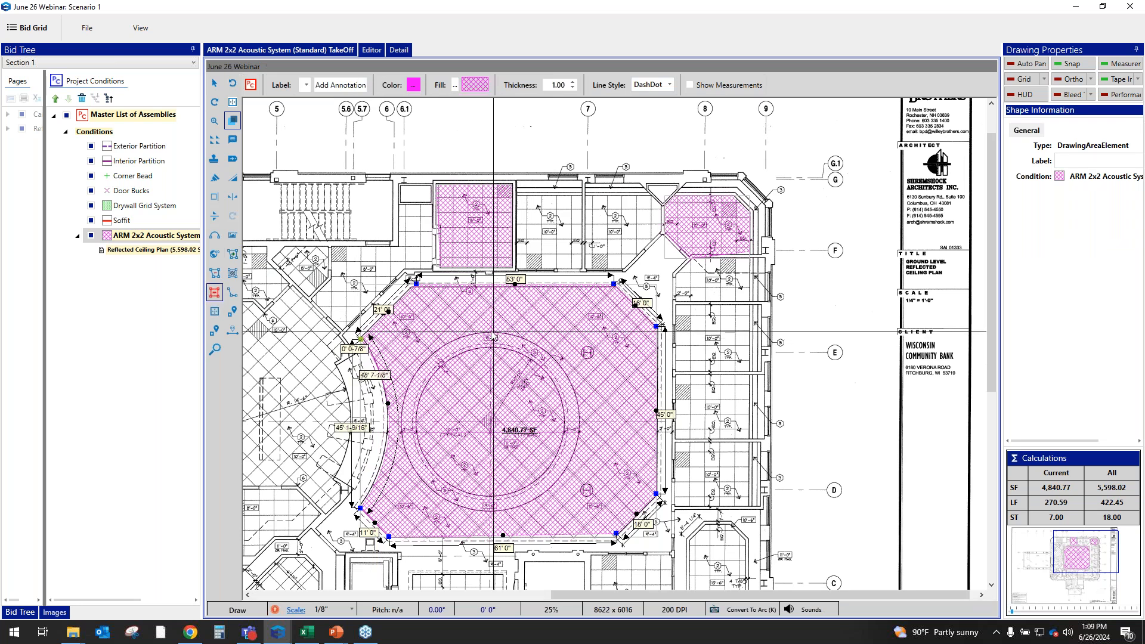
left_click(566, 464)
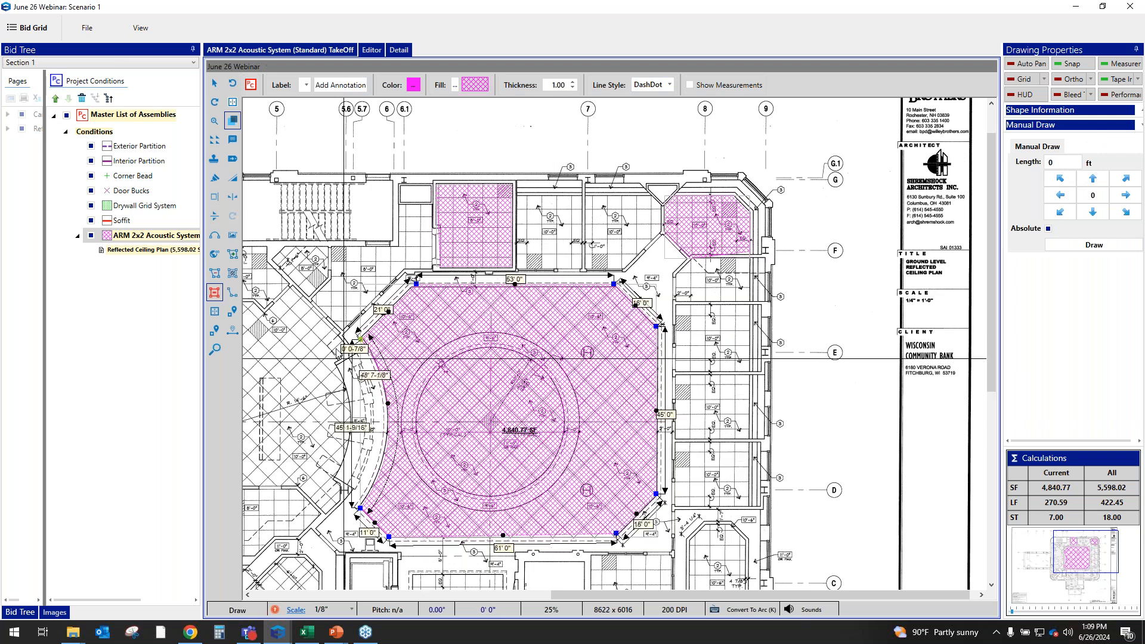
left_click(233, 274)
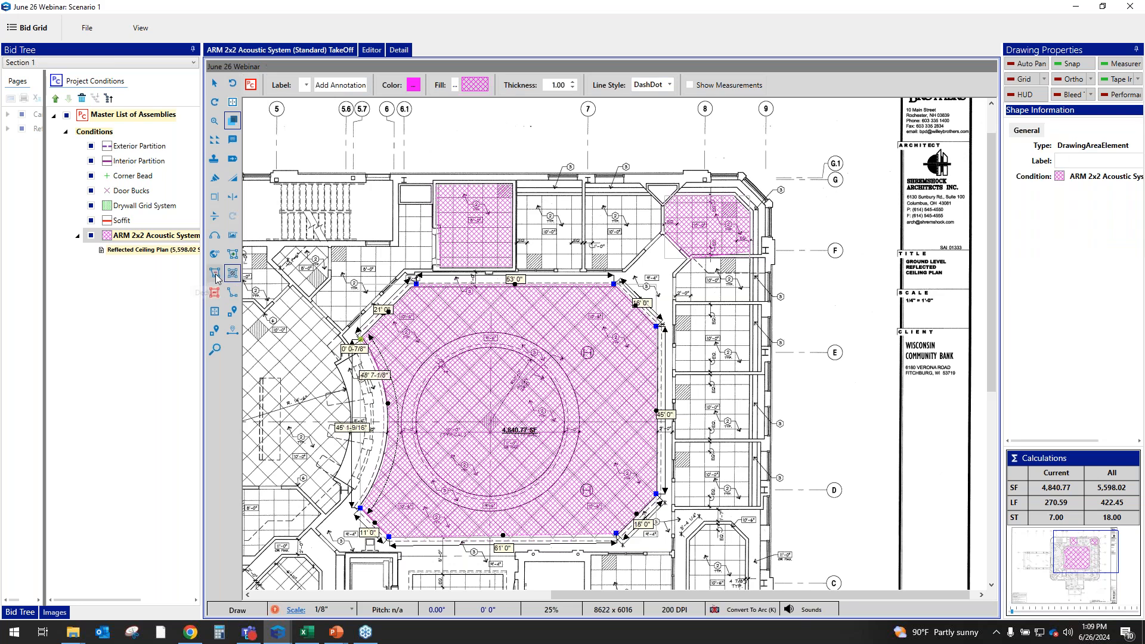
left_click(216, 274)
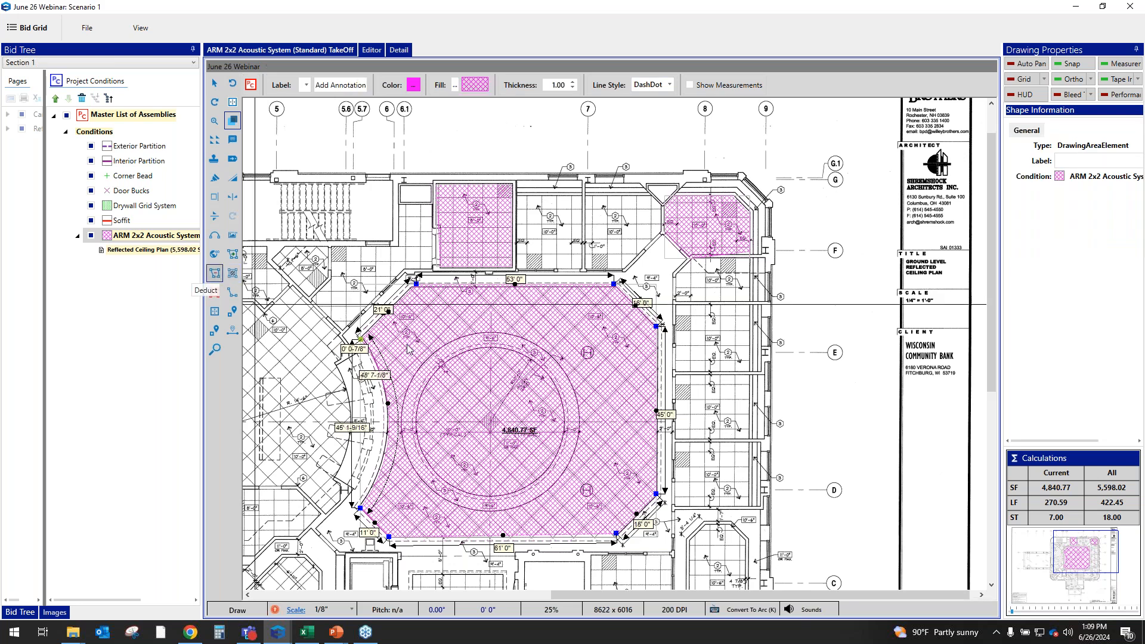
left_click(484, 332)
left_click(577, 442)
left_click(492, 507)
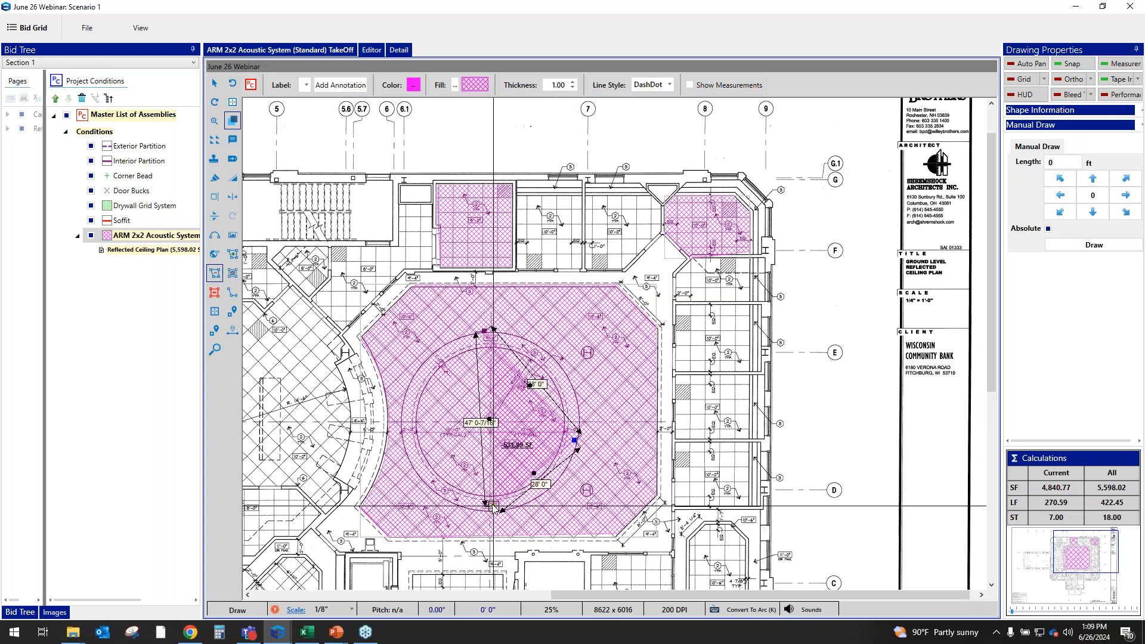
key("k")
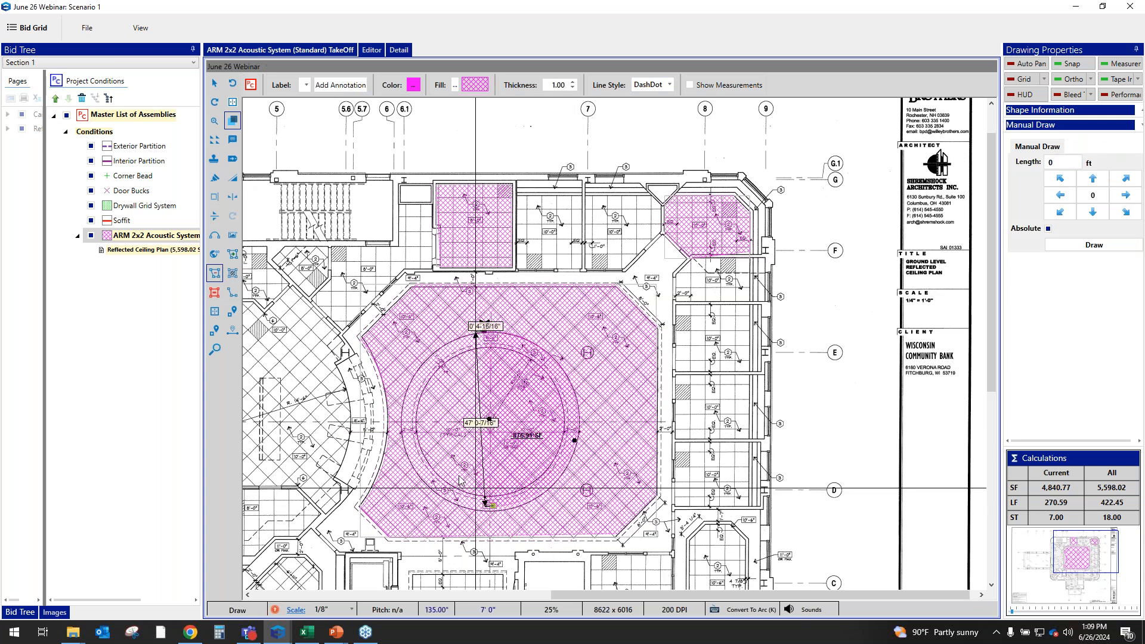
left_click(402, 413)
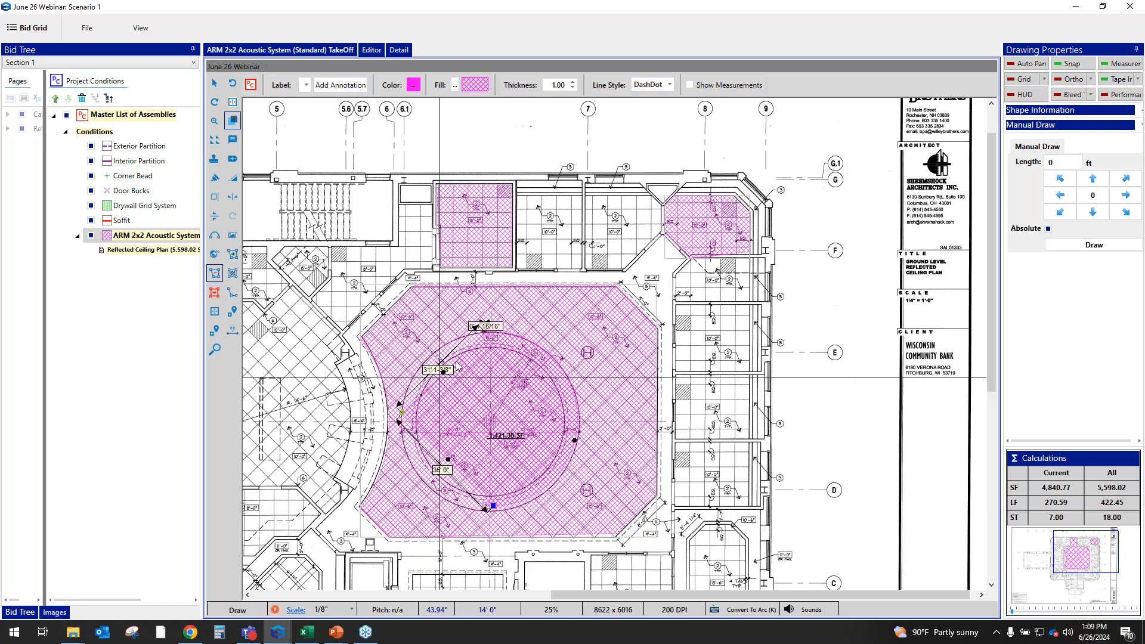
key("k")
left_click(482, 332)
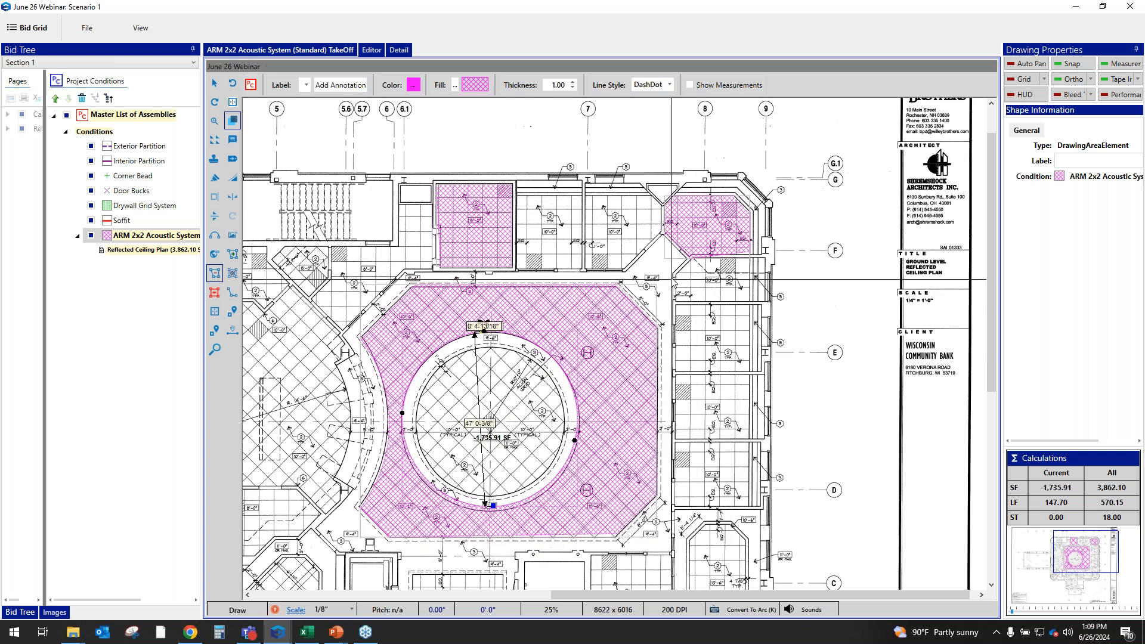
Step: Outline the angled room beside gridline 7 as a deducted area of about 412 SF, with a 22' side and a 15' upper edge
left_click(585, 269)
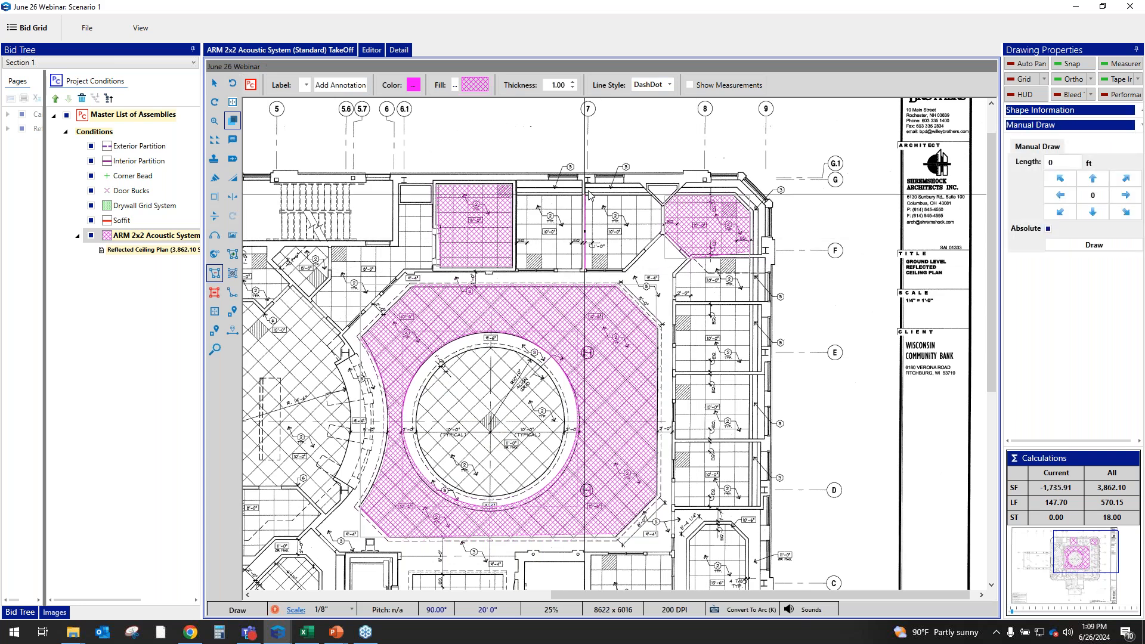
left_click(641, 186)
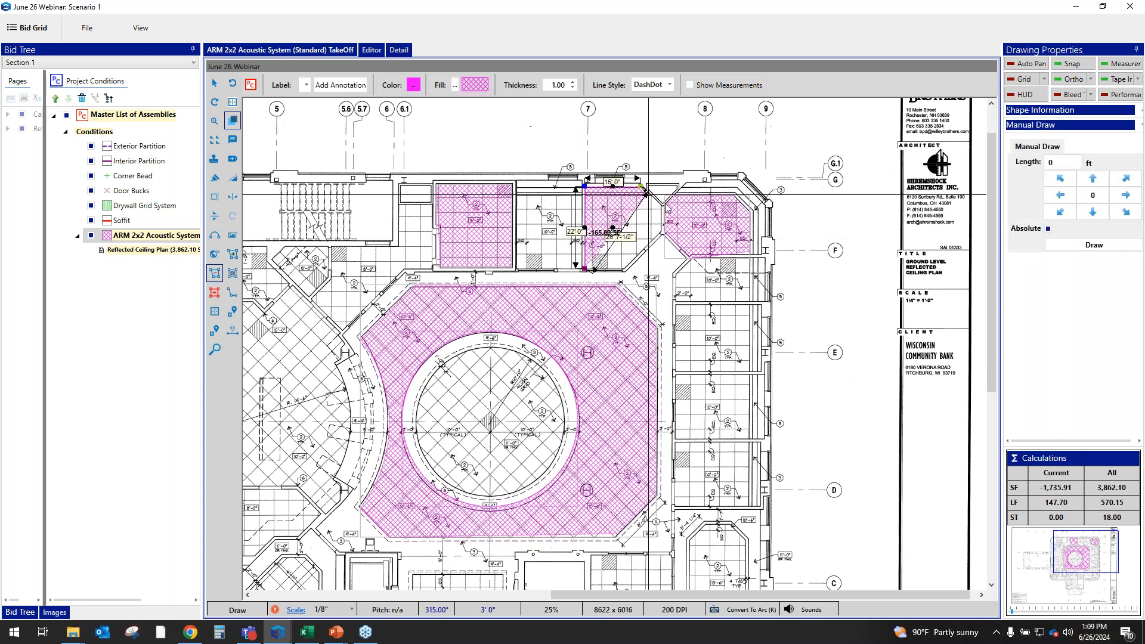
left_click(664, 205)
left_click(664, 231)
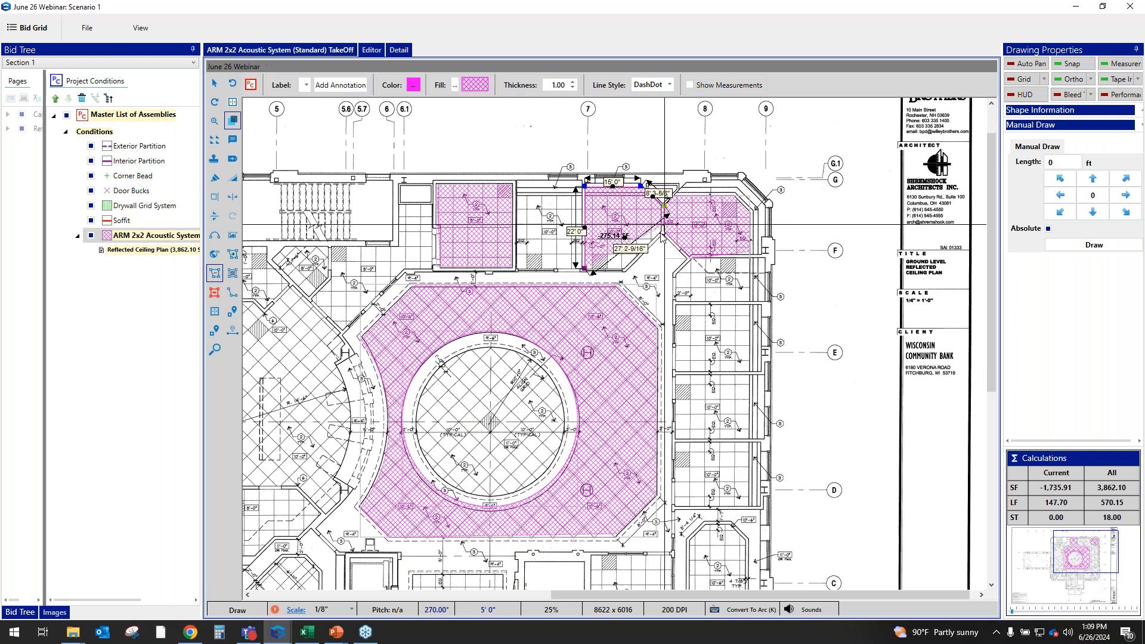
double_click(625, 272)
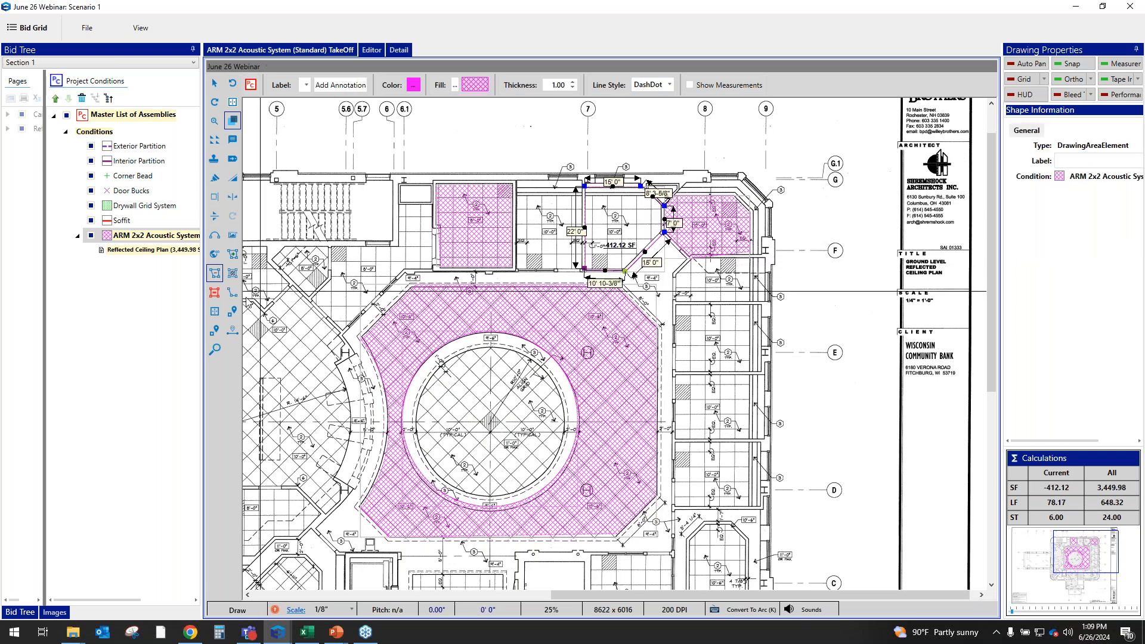
Step: Add the rectangular room on the other side of gridline 7 as an acoustic area of about 346 SF using the Rectangle tool
left_click(233, 273)
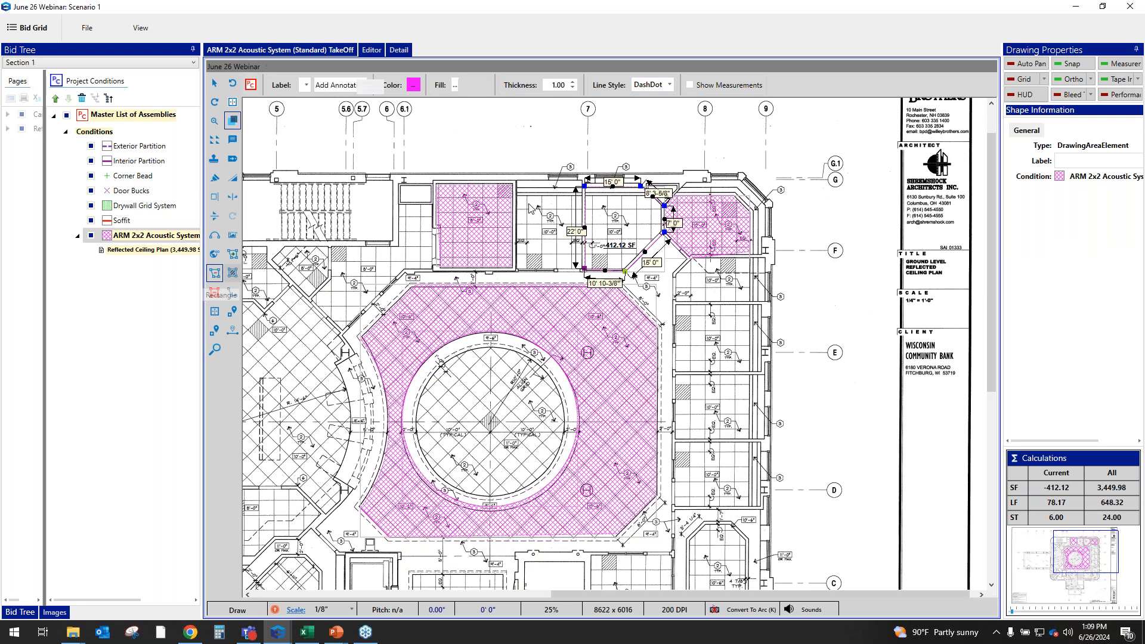
left_click(521, 182)
left_click(580, 264)
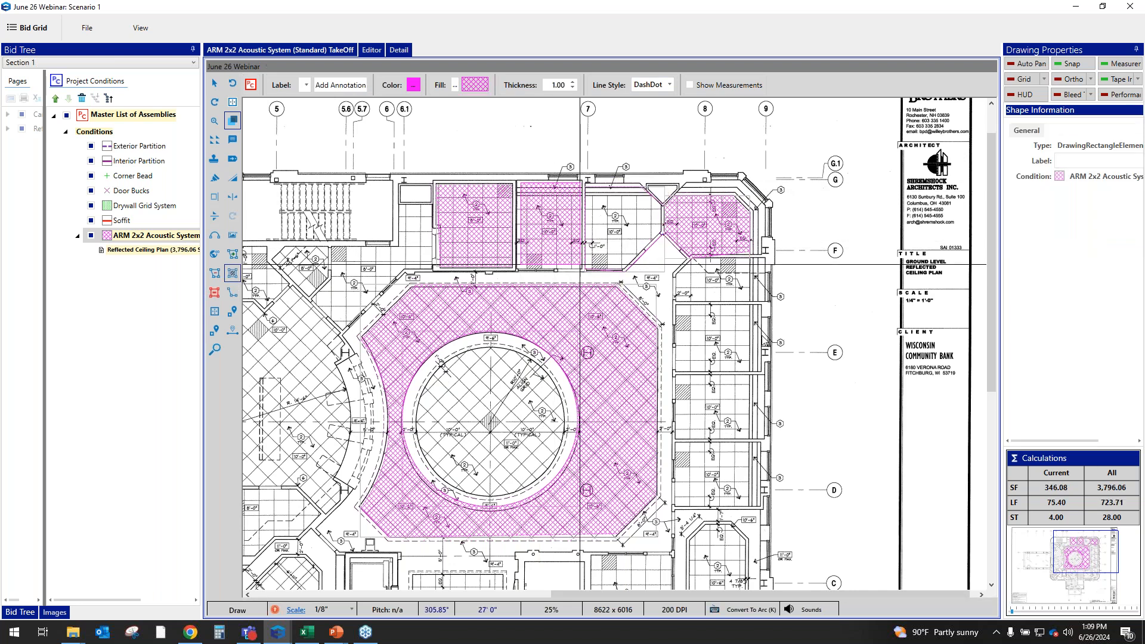
Step: Add two adjoining rectangular ceiling areas, about 412 SF and 404 SF, for the rooms between the central ceiling and the outer wall near gridline E
left_click(676, 305)
left_click(761, 374)
left_click(761, 374)
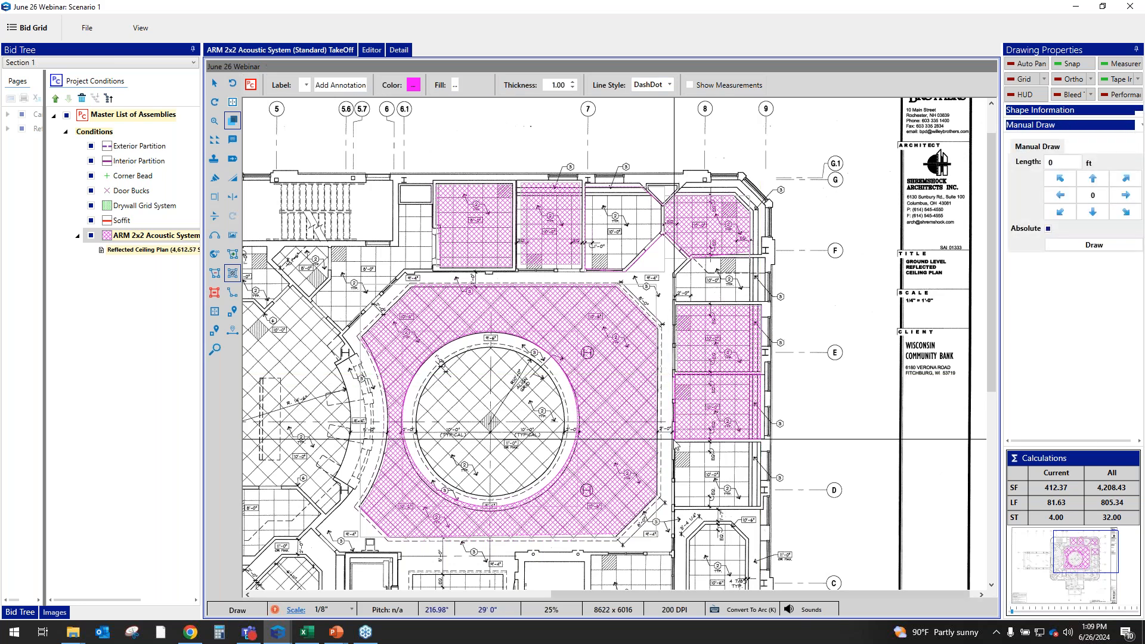
left_click(674, 439)
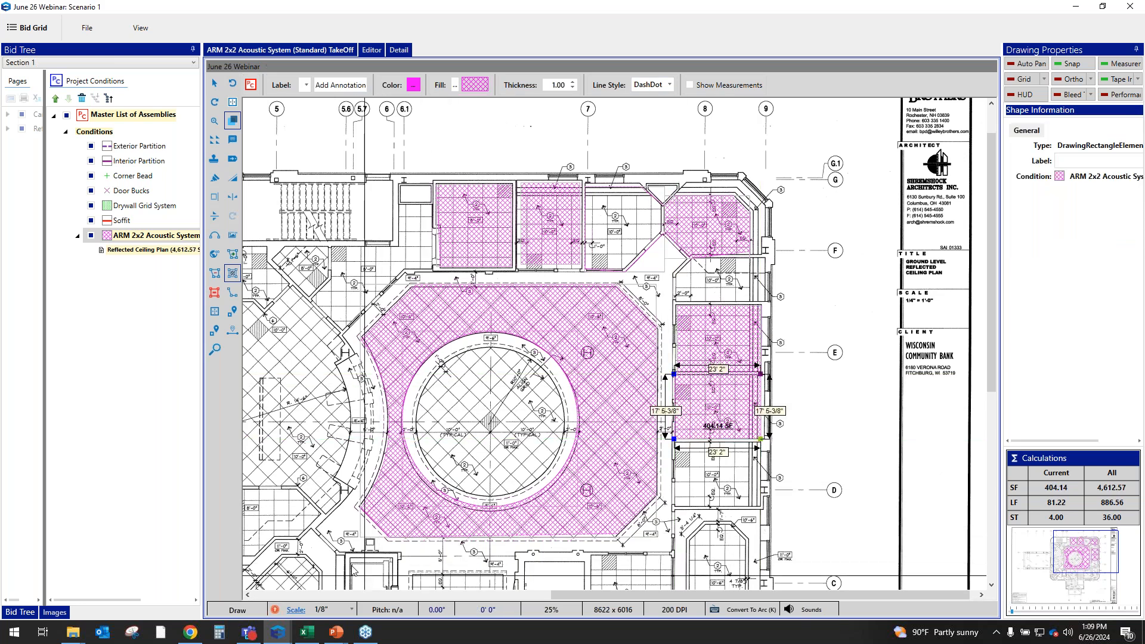
Step: Switch to the bid window and examine the hourly and man-day production rates for huge-room and medium-room tile labor
mouse_move(279, 634)
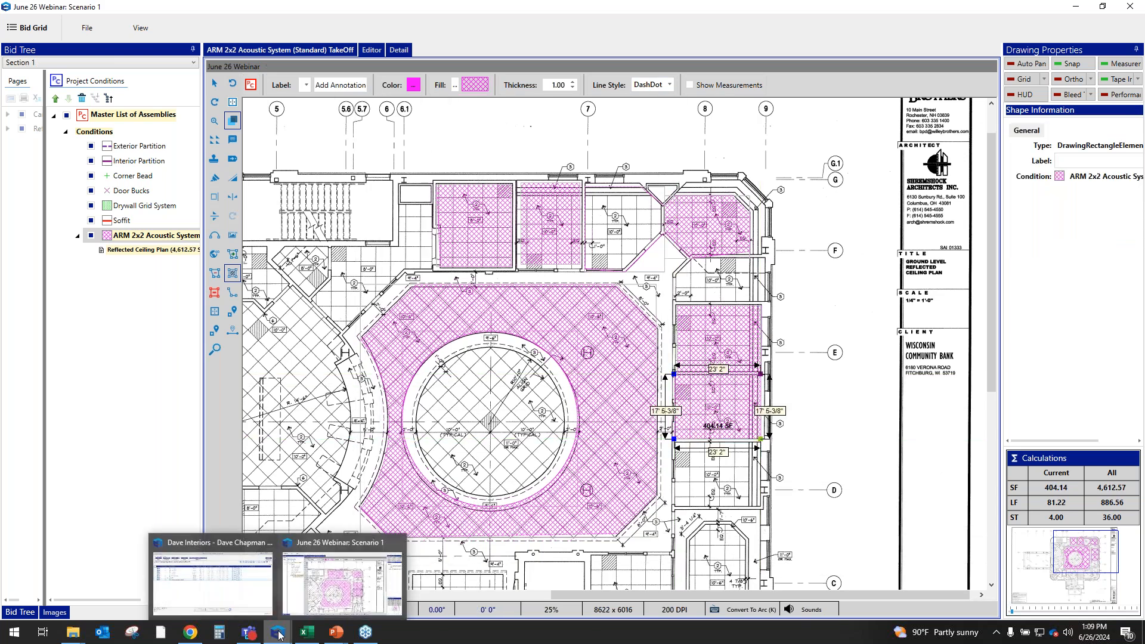
left_click(245, 595)
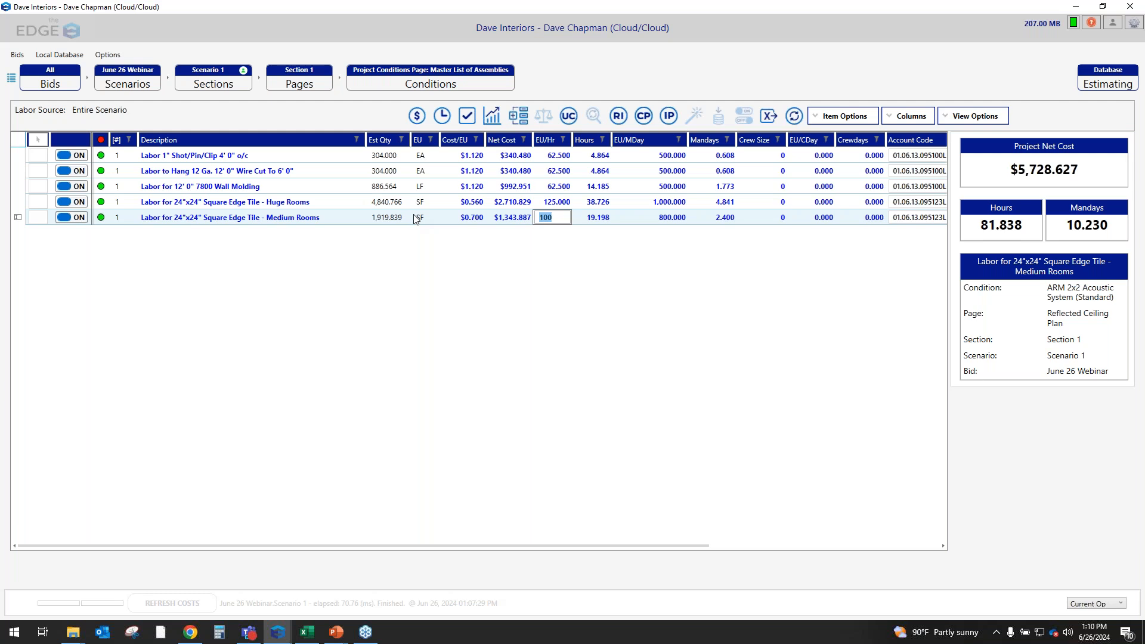
left_click(566, 292)
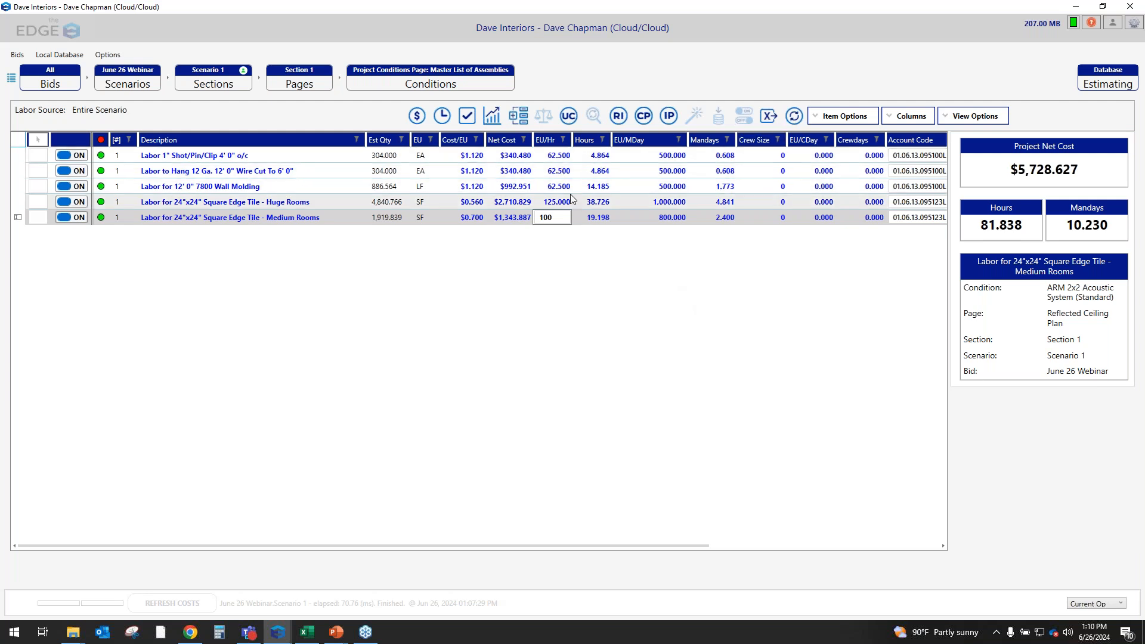
left_click(666, 217)
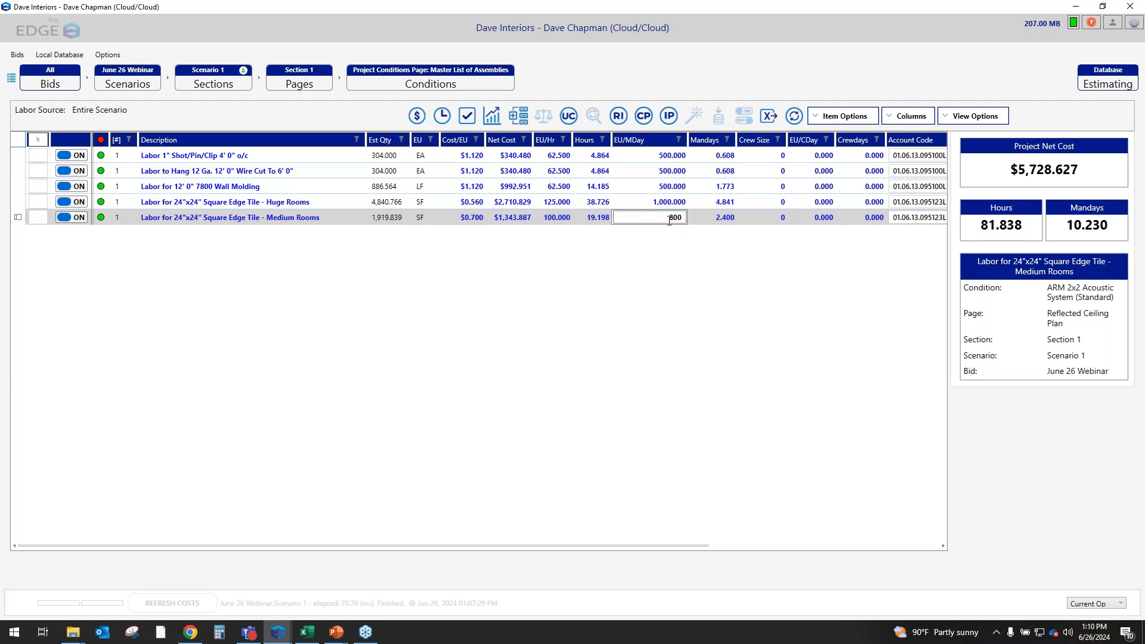
left_click(669, 203)
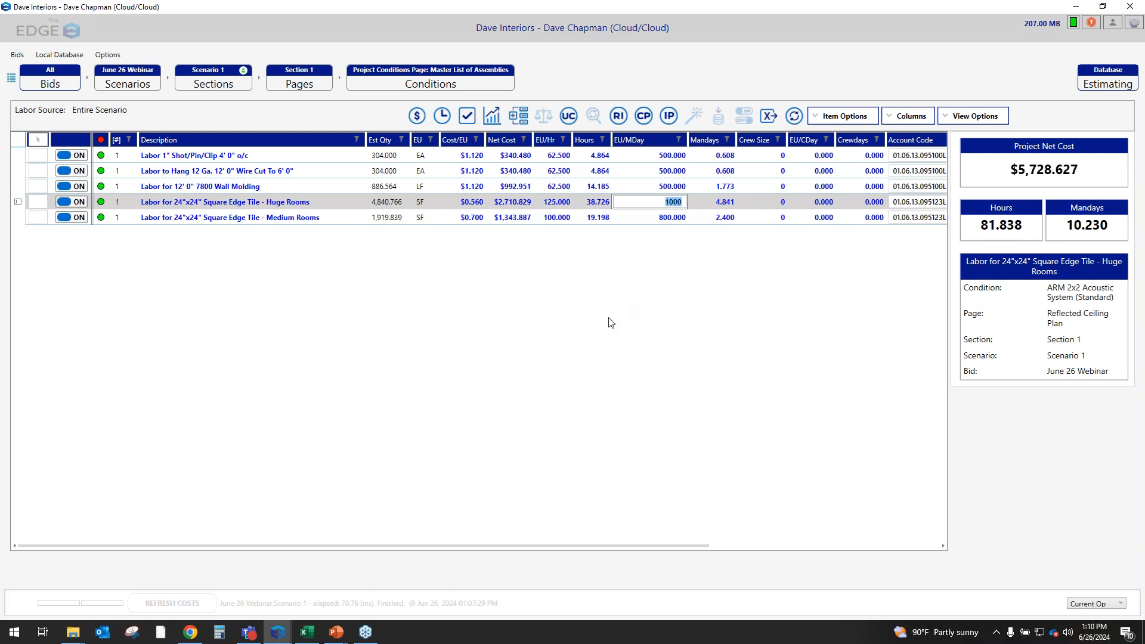
Step: In the ARM 2x2 Acoustic System (Standard) condition's properties, change the tile type to Armstrong 2852 - ARM
left_click(382, 74)
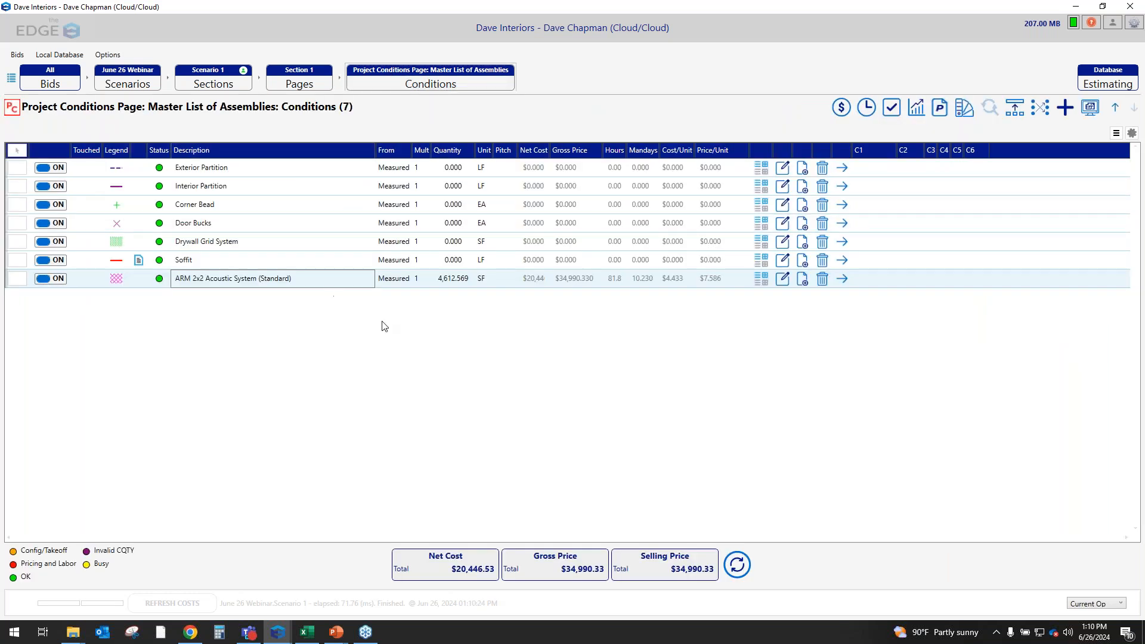
left_click(782, 285)
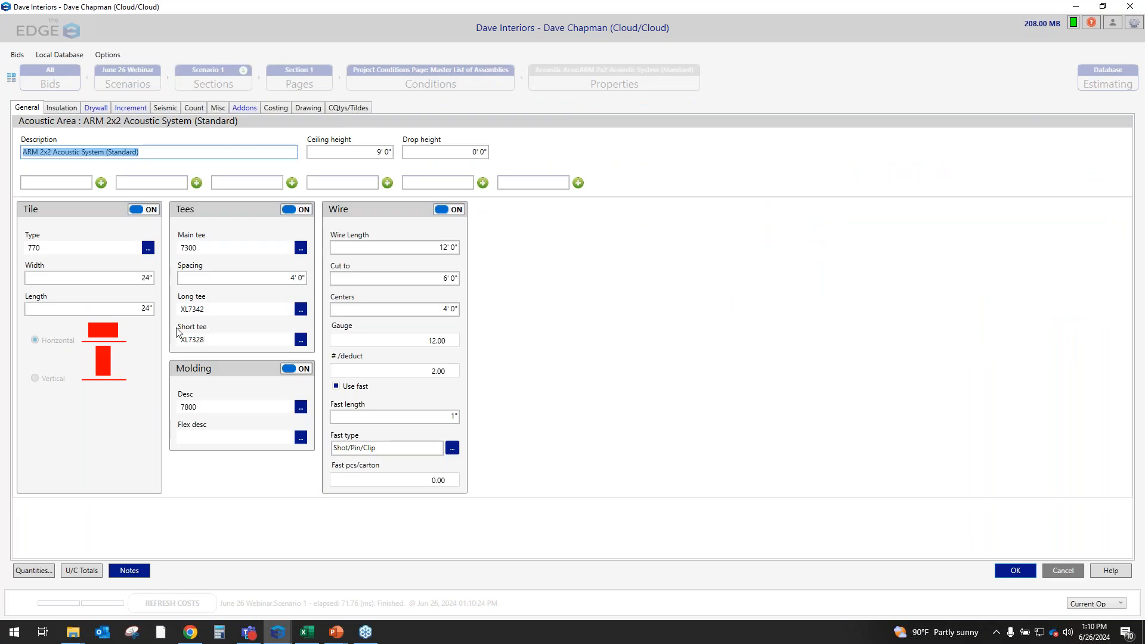
left_click(148, 248)
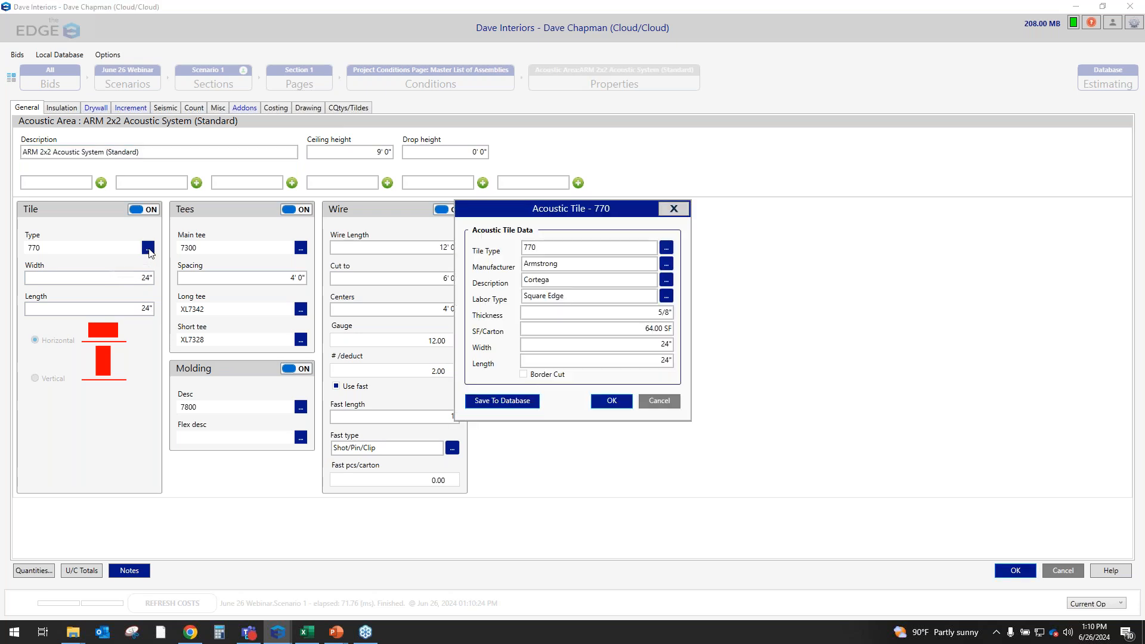
left_click(666, 247)
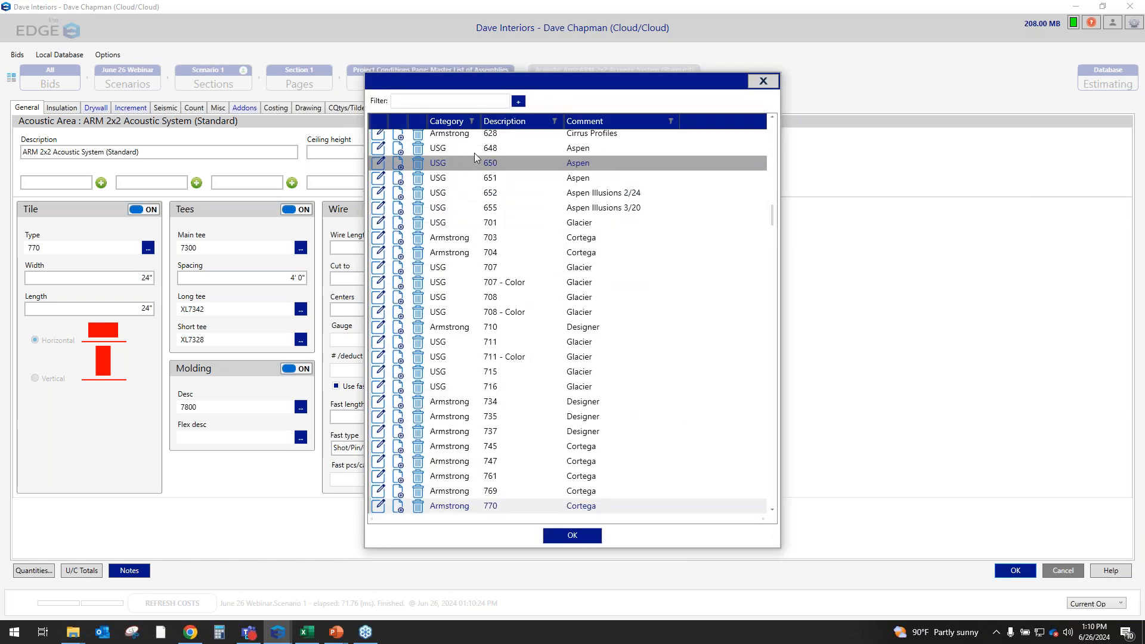
left_click(463, 123)
scroll(478, 185, "down", 2)
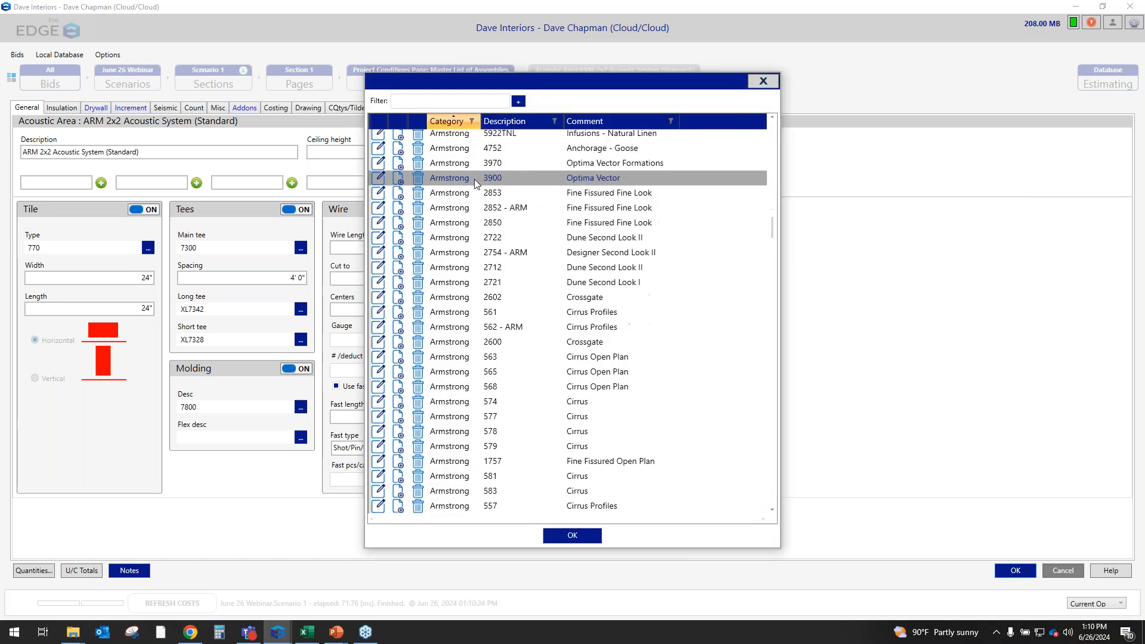
left_click(484, 208)
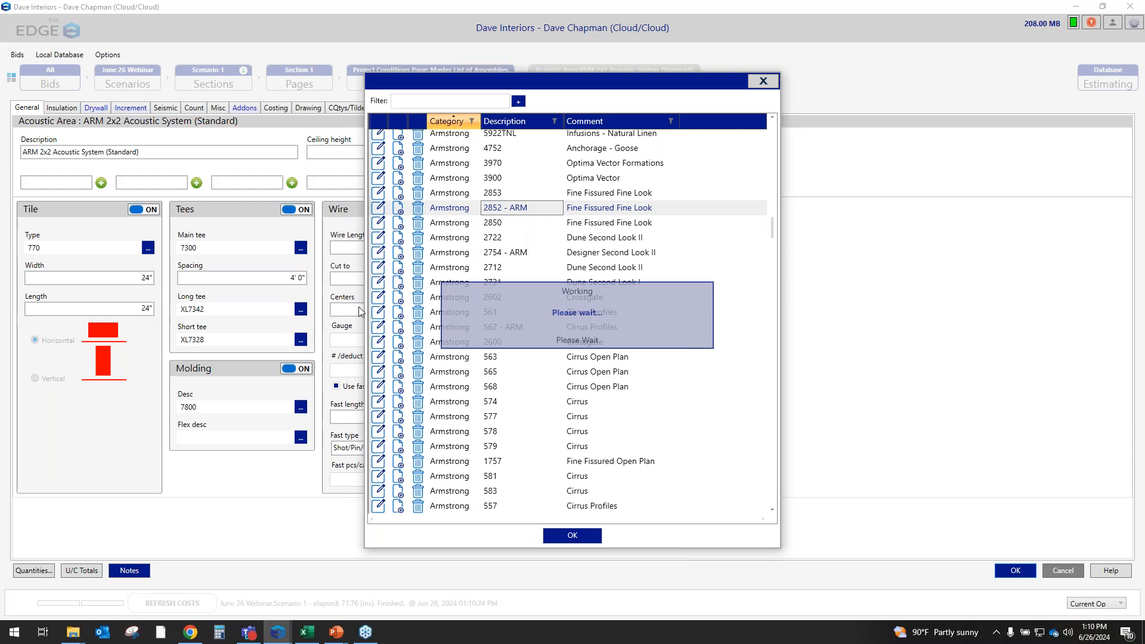
left_click(588, 296)
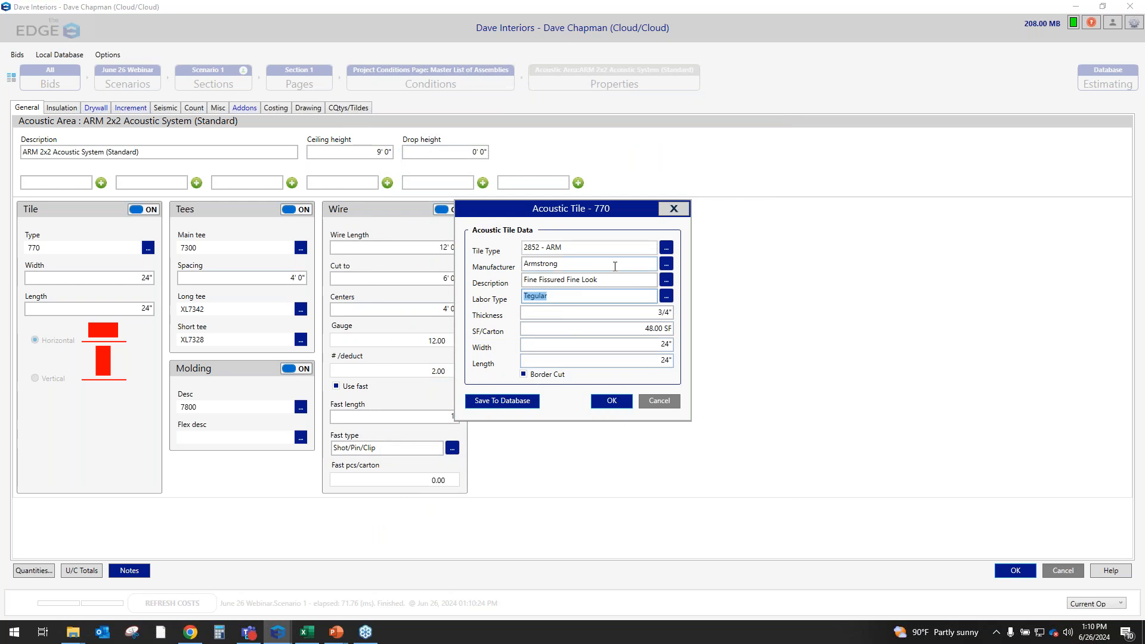
left_click(615, 399)
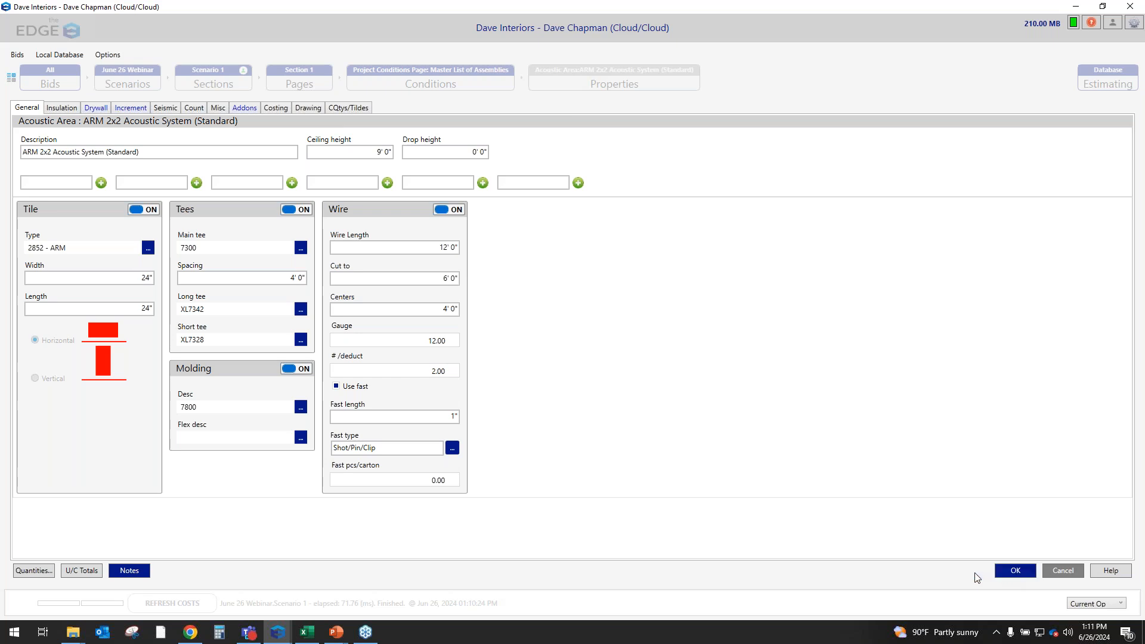
Step: Look through the available main tee types for the acoustic system and close the list without choosing a different one
left_click(305, 249)
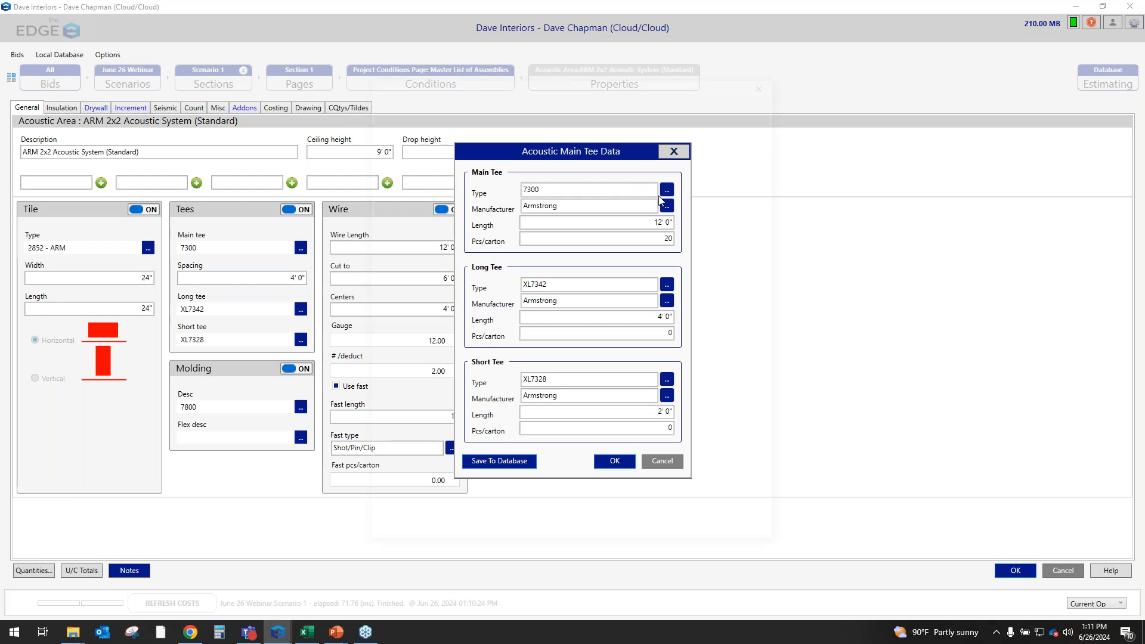
left_click(667, 189)
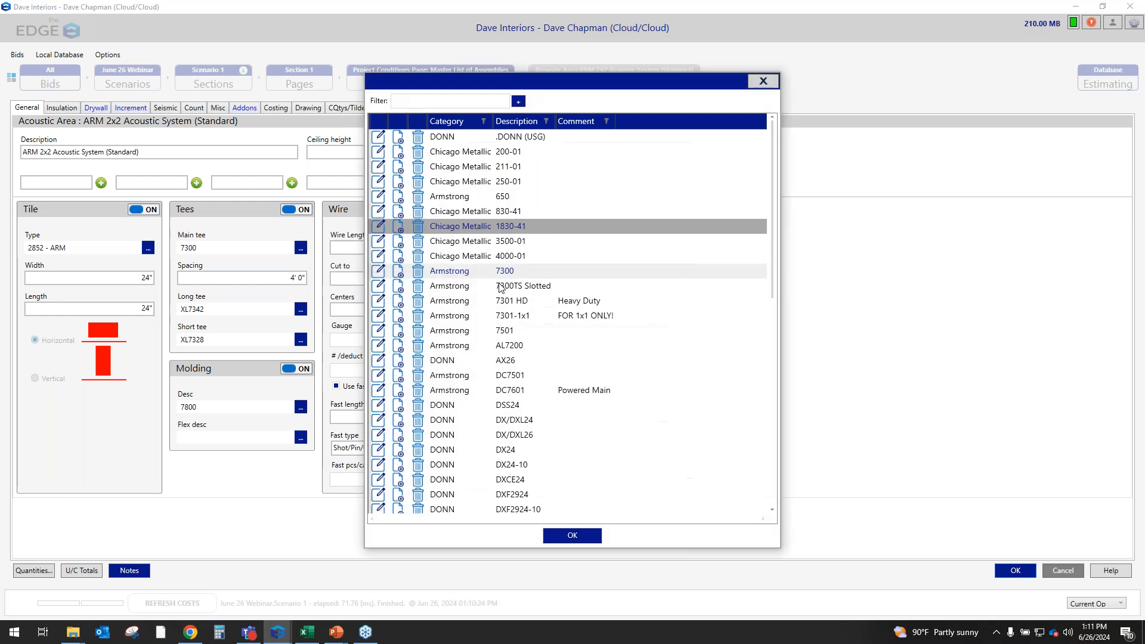
left_click(770, 83)
left_click(673, 152)
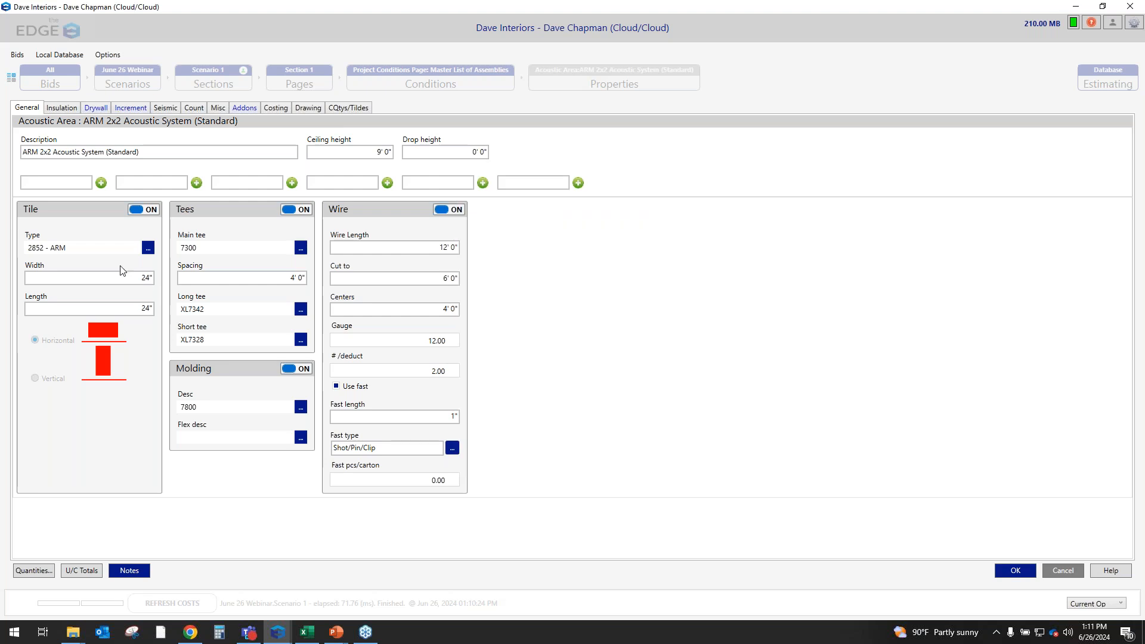
Step: Review the acoustic condition's increment and seismic settings and save its properties
left_click(131, 108)
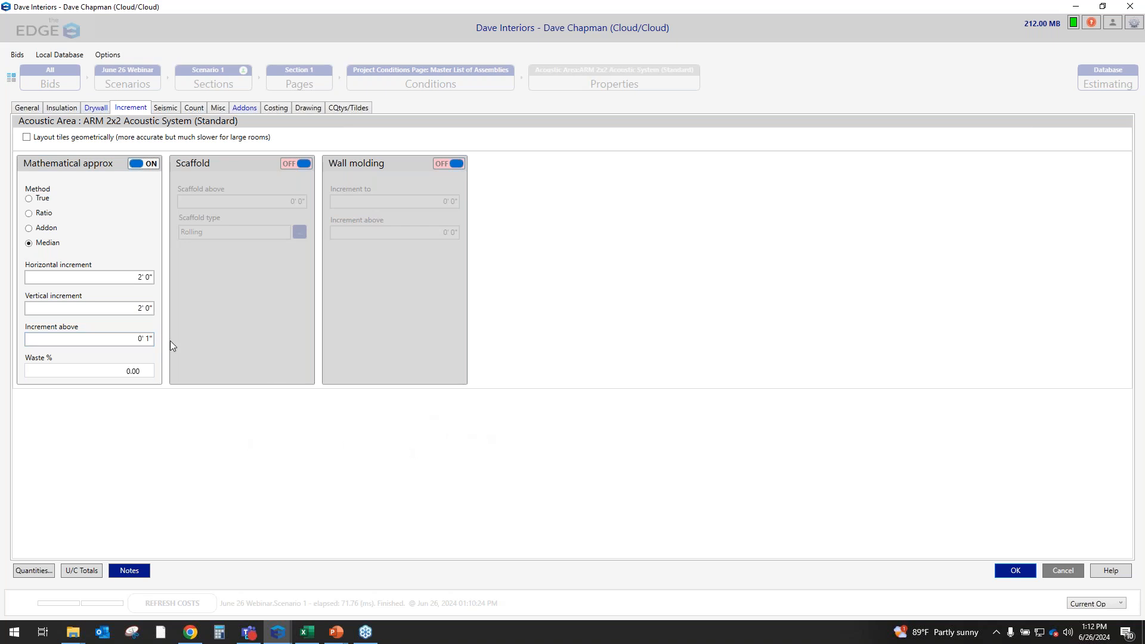
left_click(163, 109)
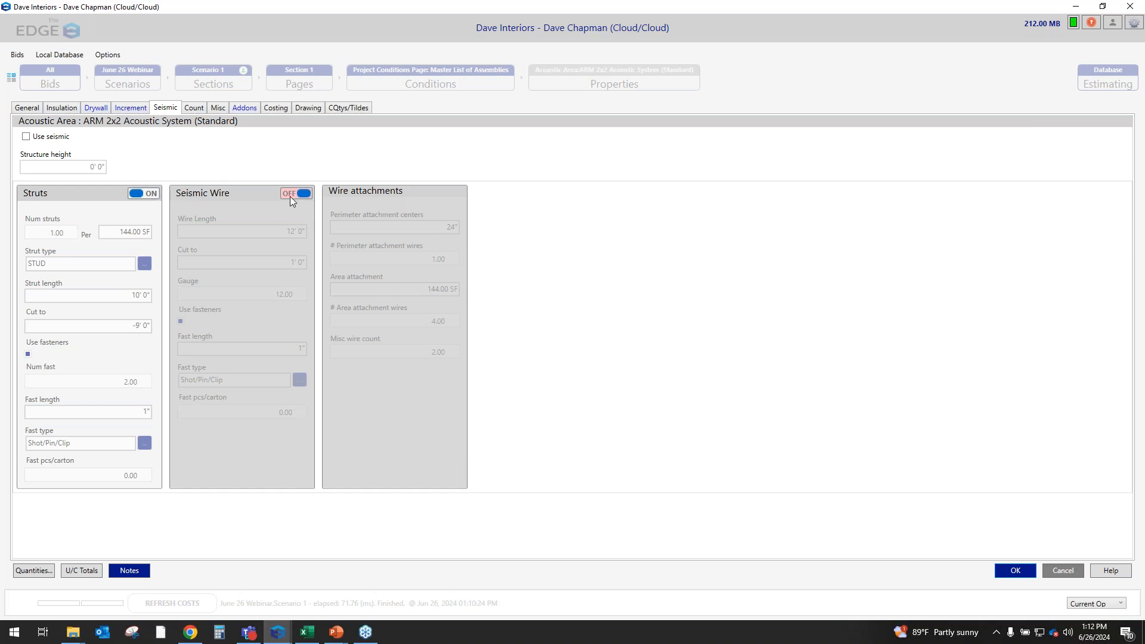
left_click(1018, 572)
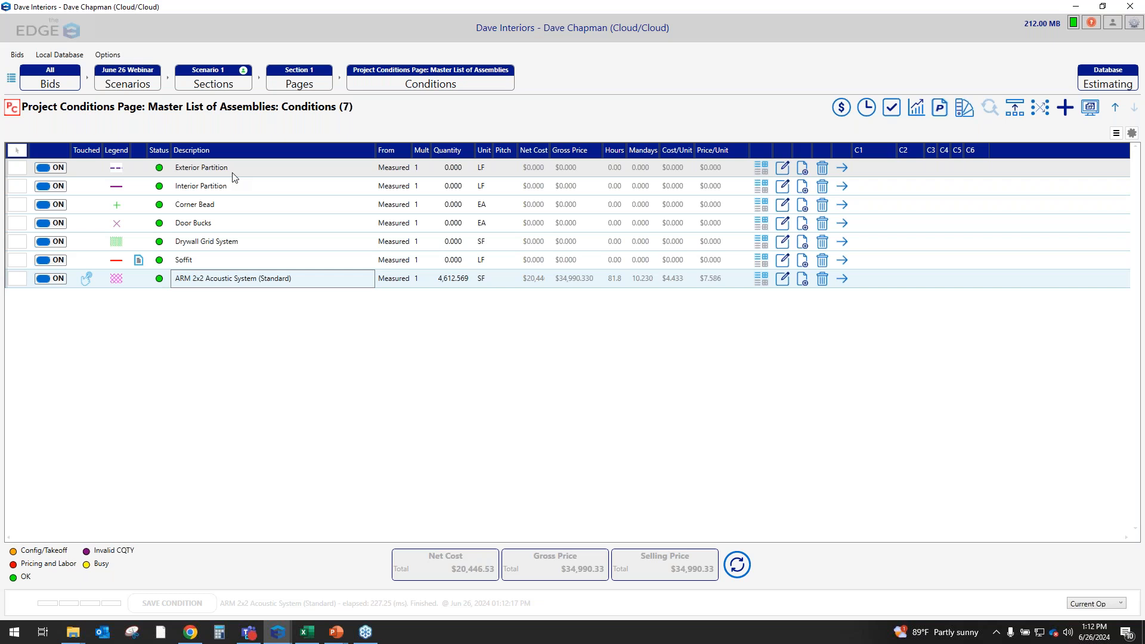
Step: Open the Exterior Partition condition's properties and set the stud gauge to 18 and the stud width to 3-5/8"
double_click(233, 177)
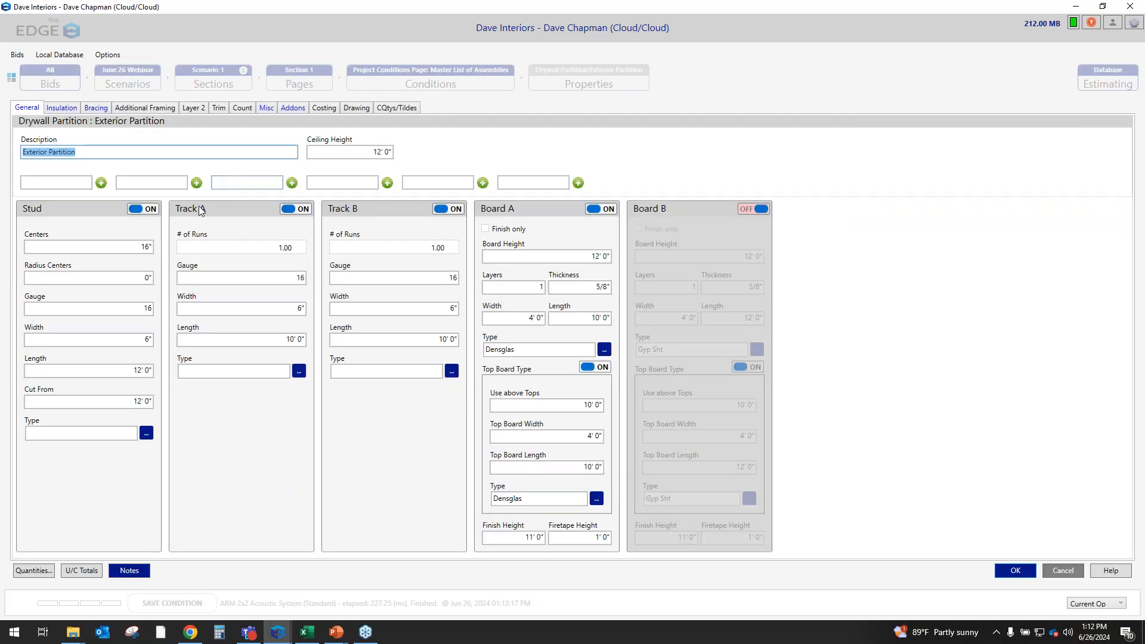
left_click(131, 249)
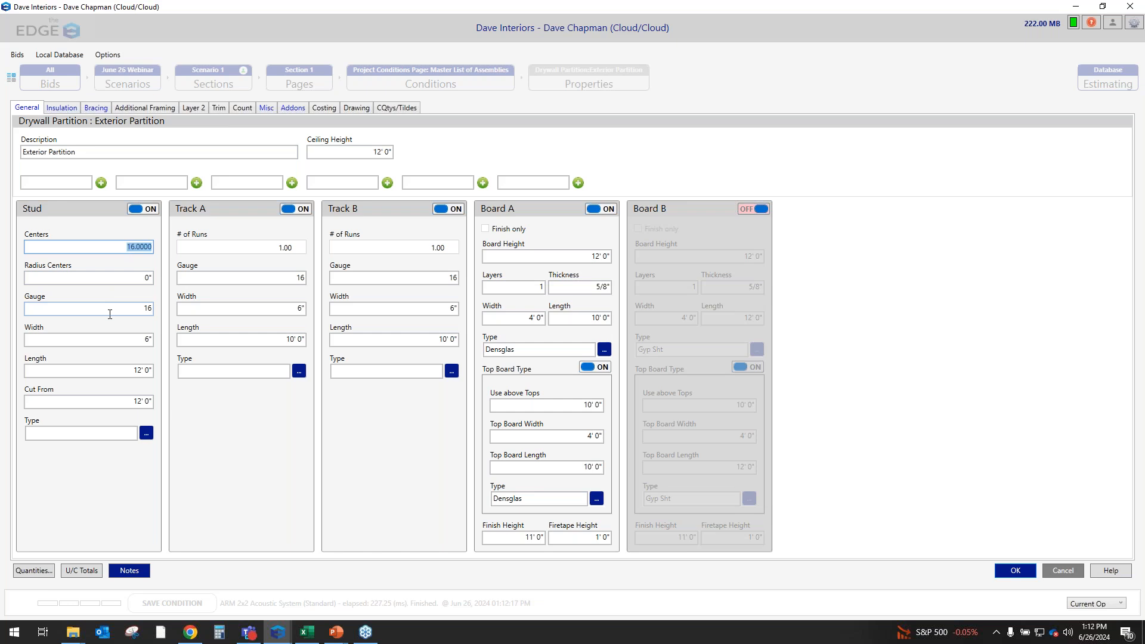
key("Tab")
key("Tab")
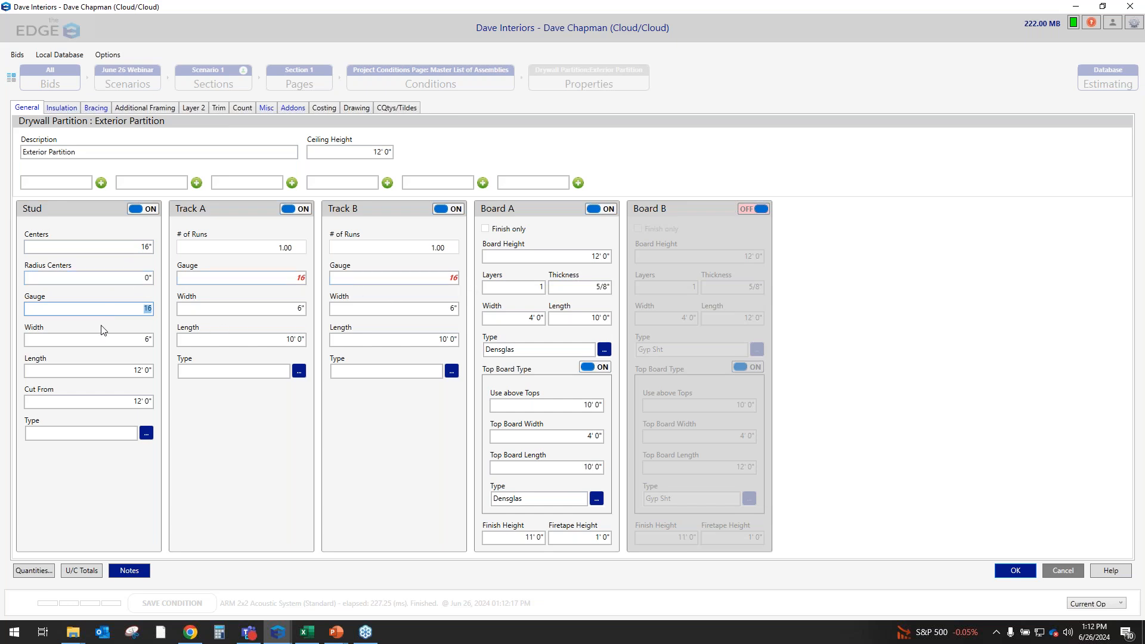
type("18")
key("Tab")
type("3-56/")
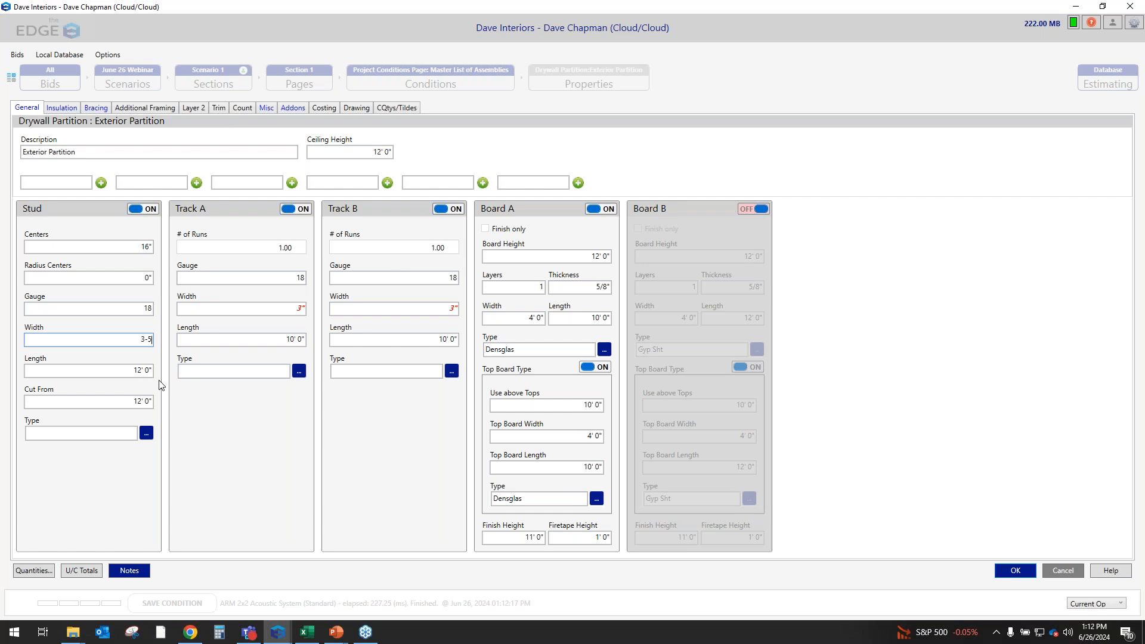
key("BackSpace")
key("BackSpace")
type("/8")
Step: Check which fields are linked to the stud length and re-enter Board A's height as 12'
left_click(133, 371)
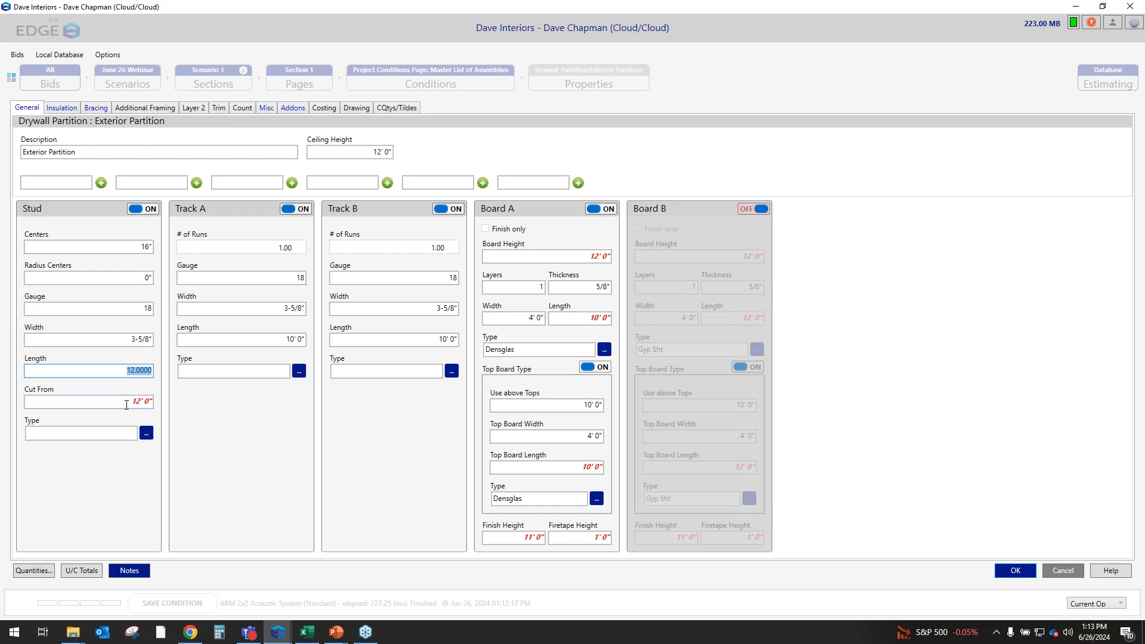
left_click_drag(135, 371, 126, 371)
left_click(591, 257)
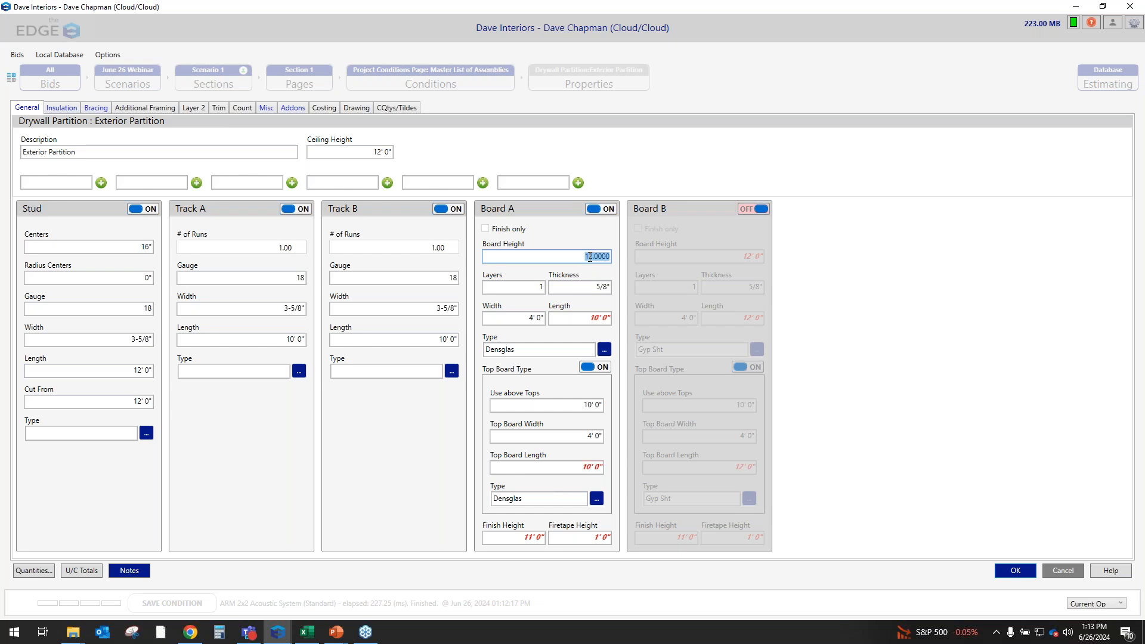
type("8")
type("12")
Step: Set the Exterior Partition's stud centers to 24" and compare the batt insulation width before and after
left_click(111, 249)
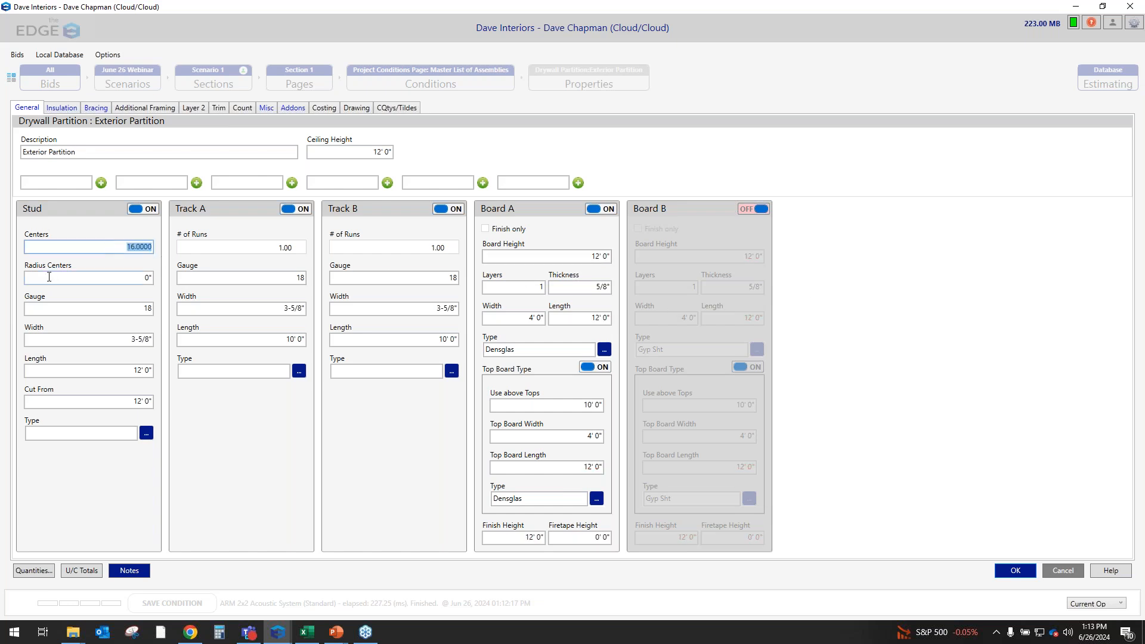
left_click(62, 110)
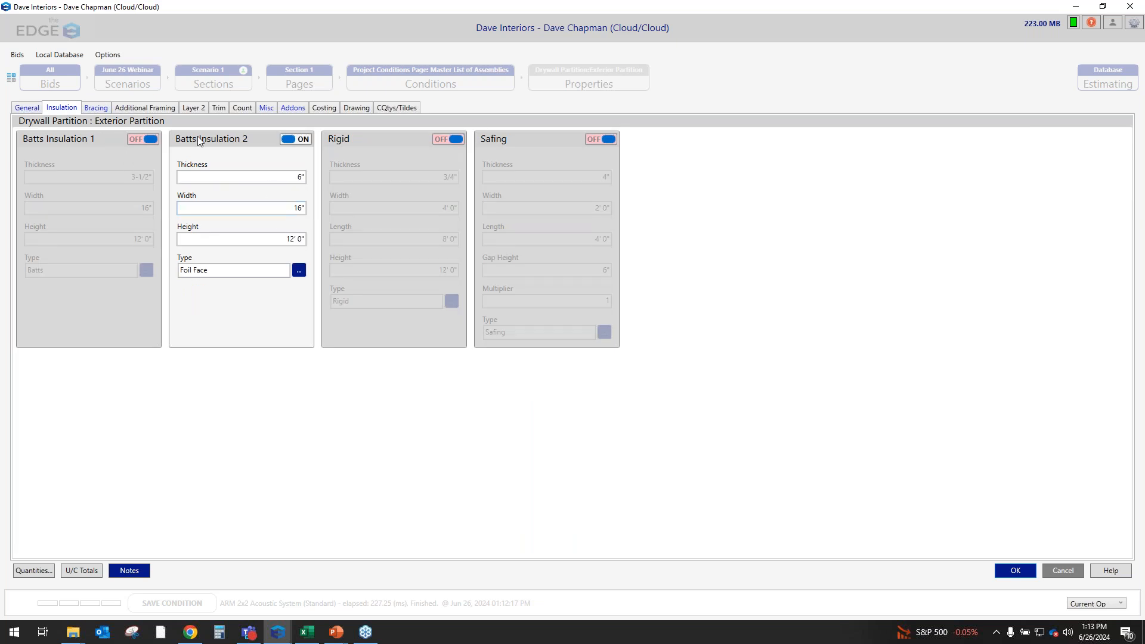
left_click(26, 108)
left_click(152, 248)
left_click(163, 251)
left_click(108, 154)
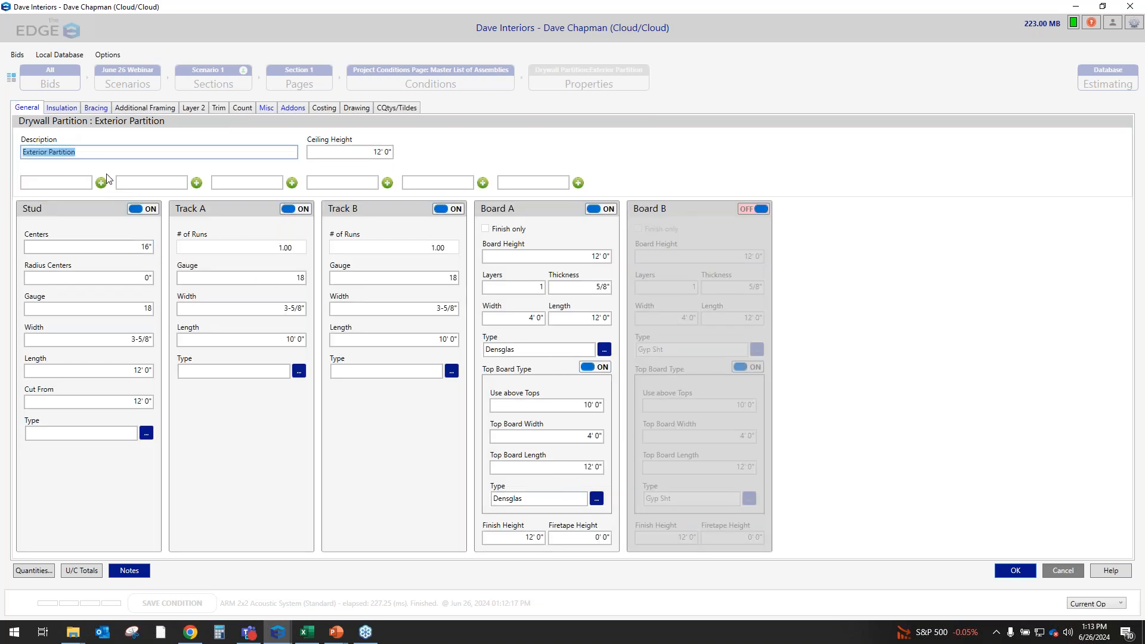
key("Tab")
type("24")
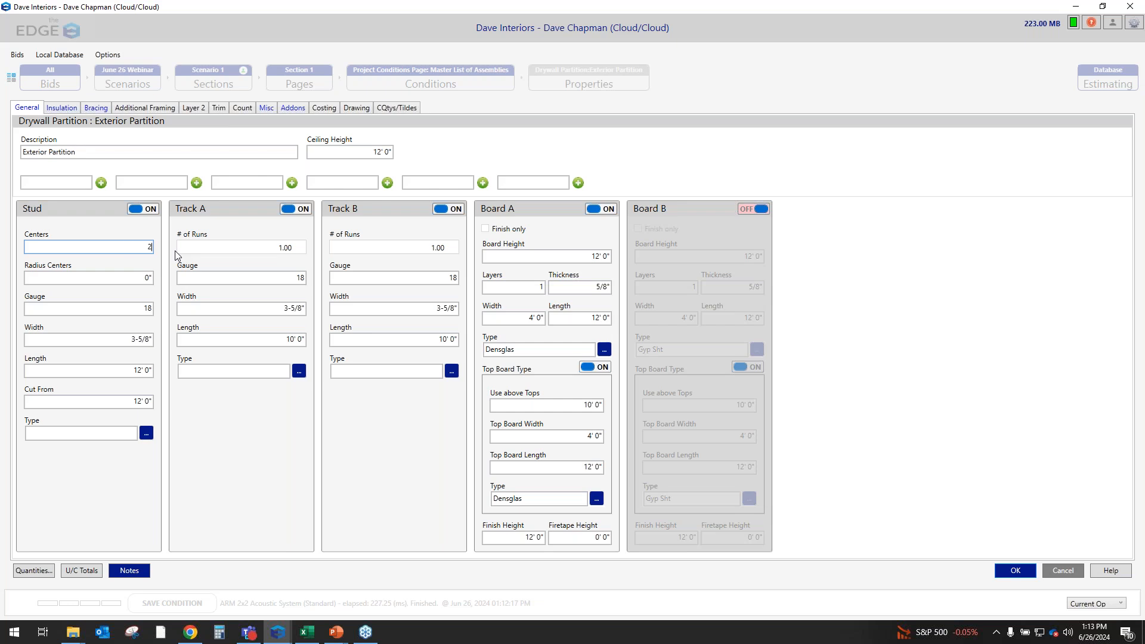
left_click(62, 108)
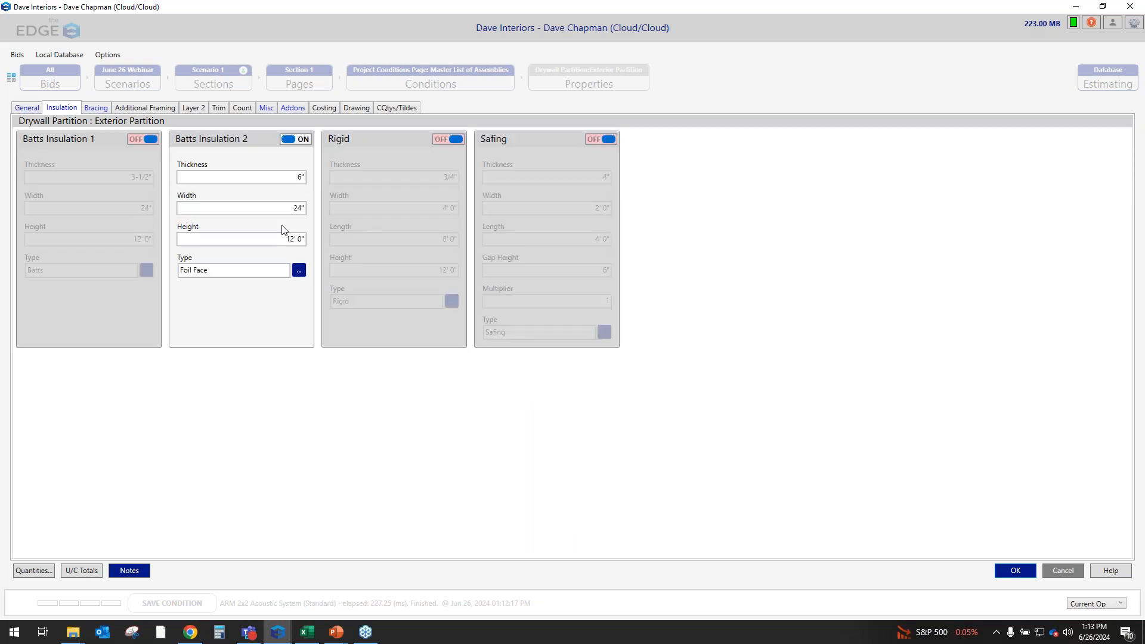
left_click(28, 108)
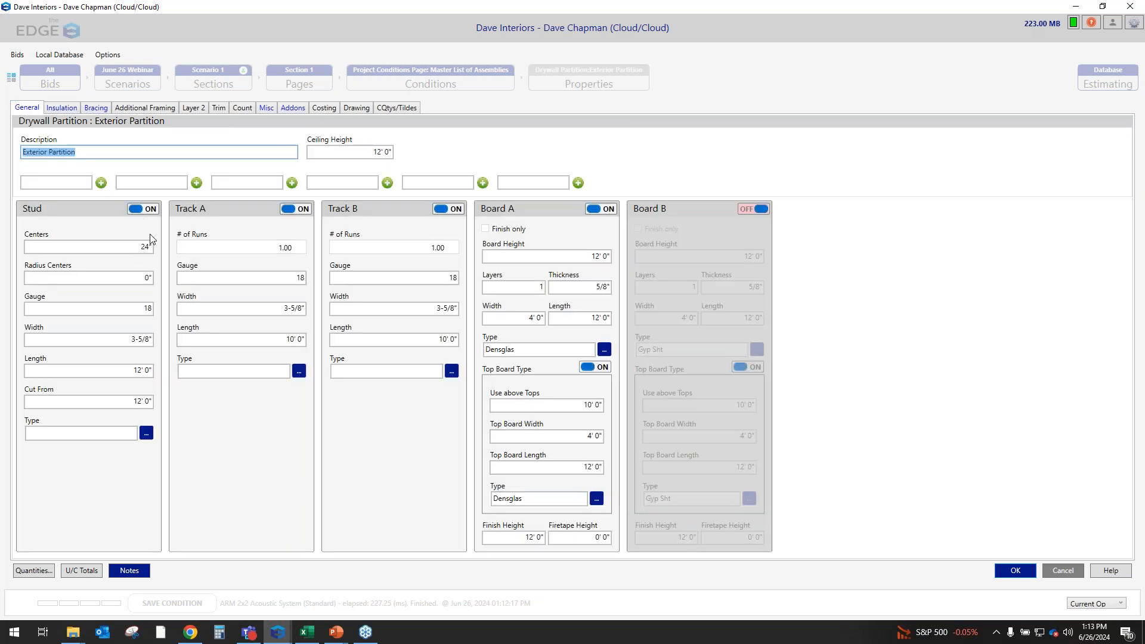
Step: Set the stud centers back to 16" and save the Exterior Partition's properties
left_click(135, 245)
left_click(206, 241)
type("16")
key("Tab")
left_click(1024, 572)
left_click(248, 190)
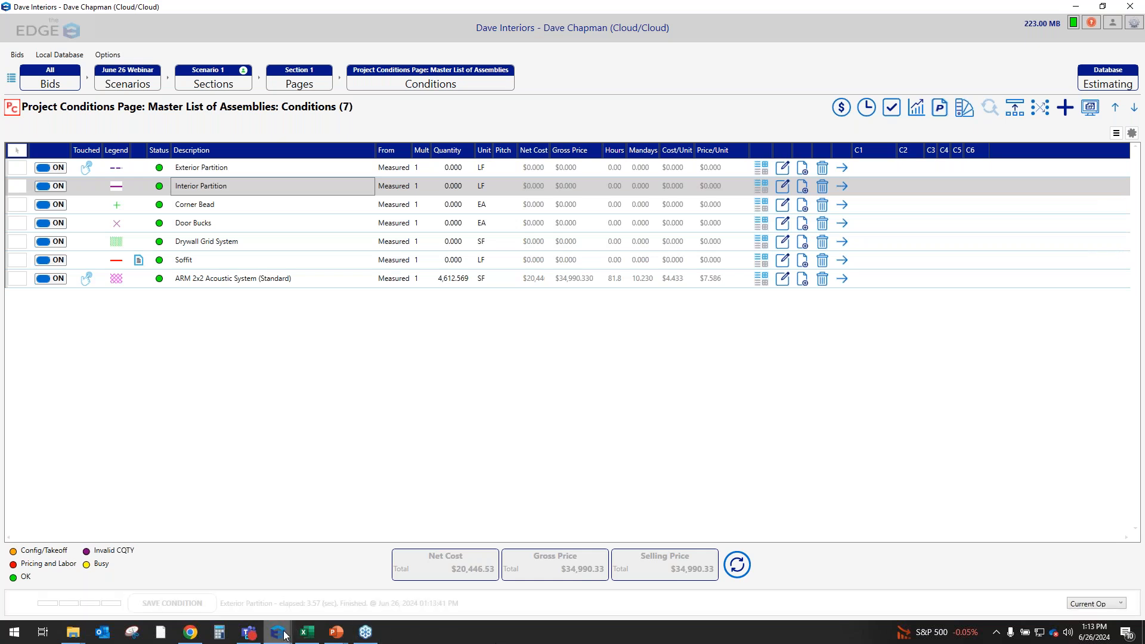
Step: Look at the acoustic ceiling takeoff drawing for Scenario 1 and return to the conditions list
mouse_move(291, 630)
left_click(328, 604)
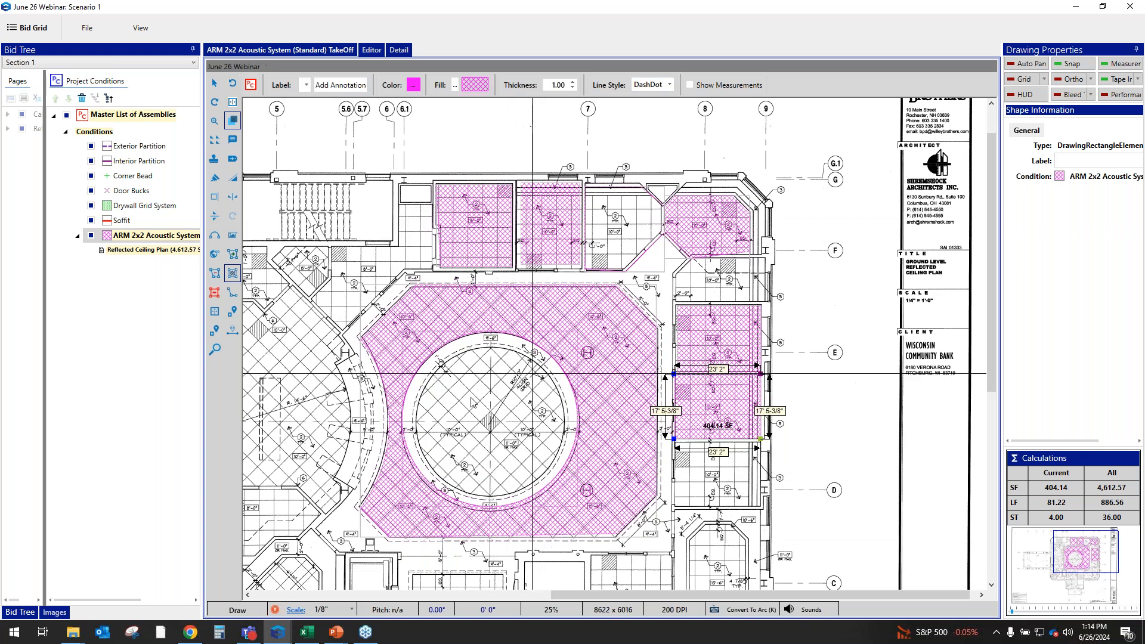
mouse_move(279, 634)
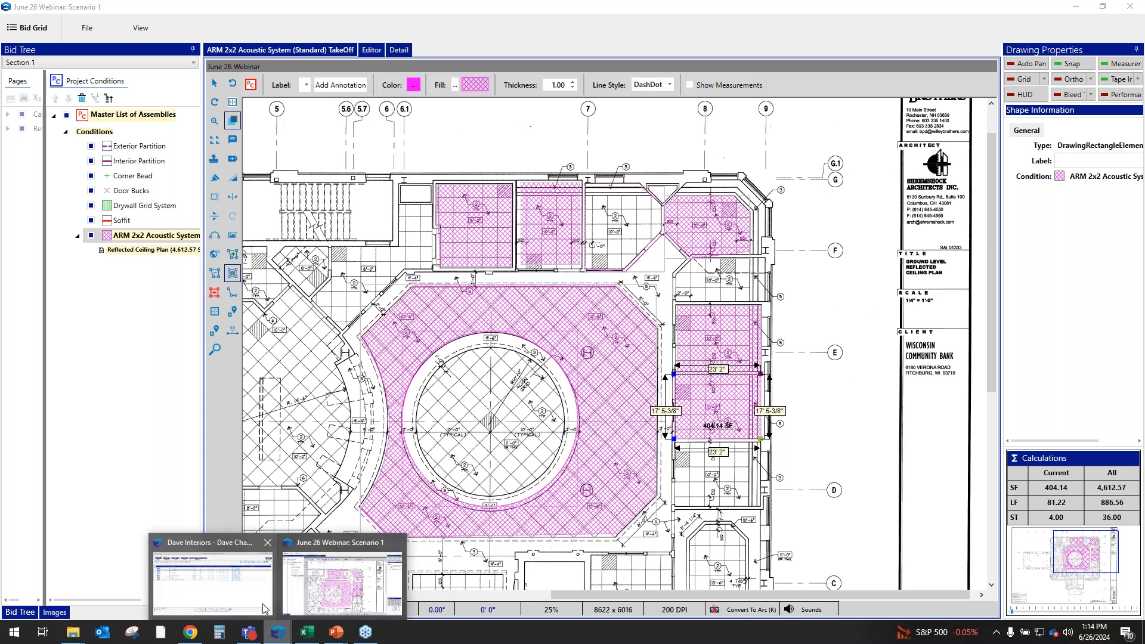
left_click(253, 596)
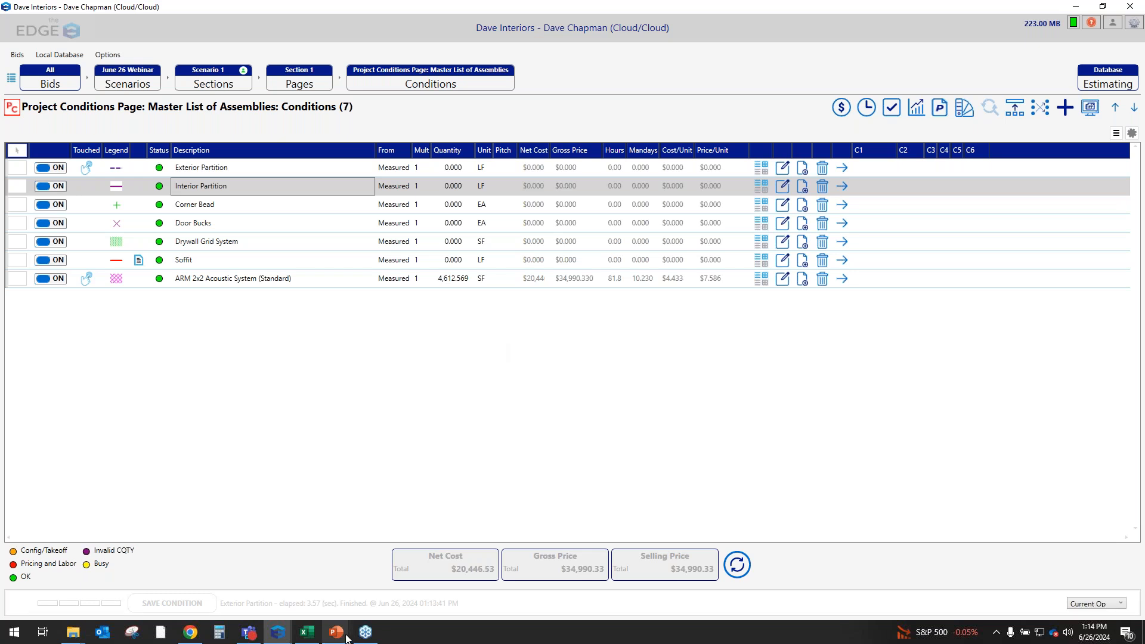
mouse_move(342, 639)
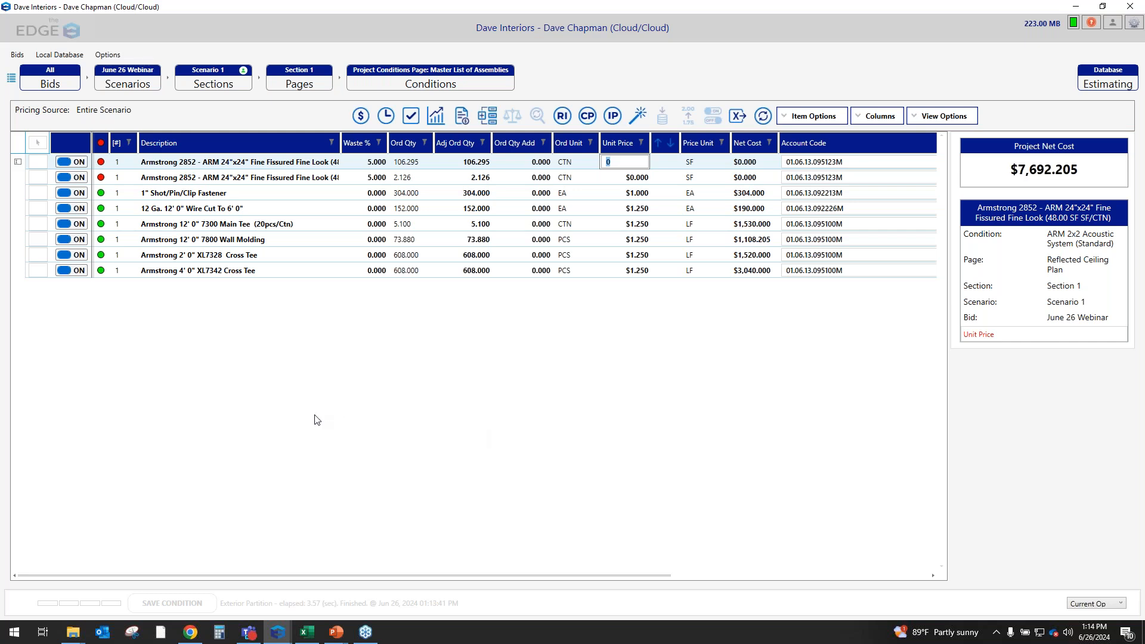
Step: Select all items in the scenario's material pricing and open a vendor quote for them in a maximized browser window
left_click(38, 145)
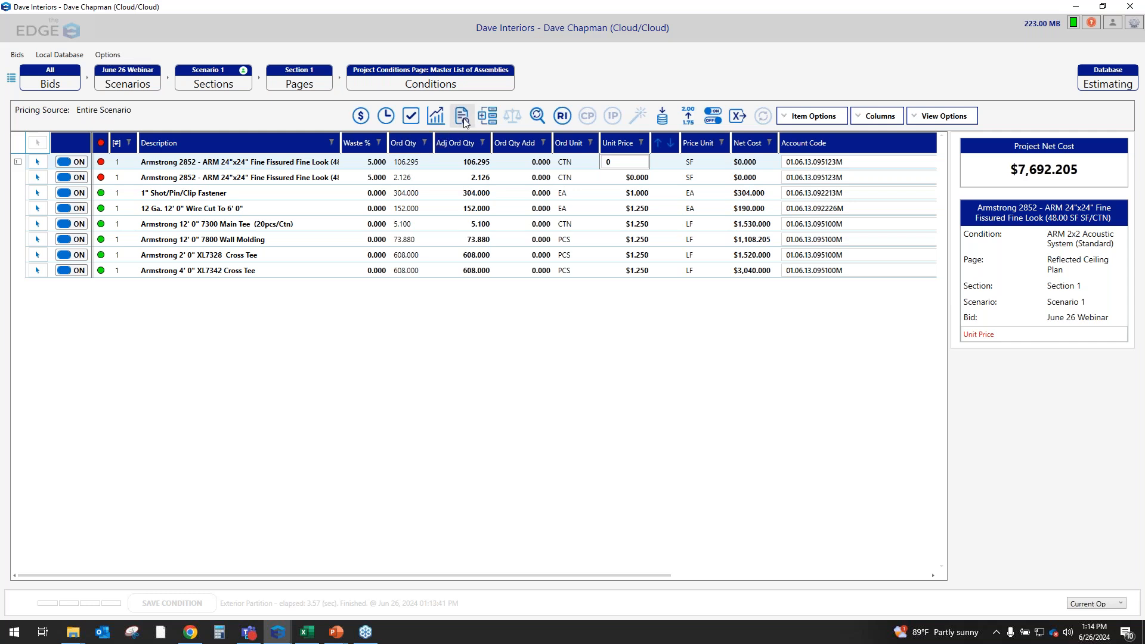
key("alt+Tab")
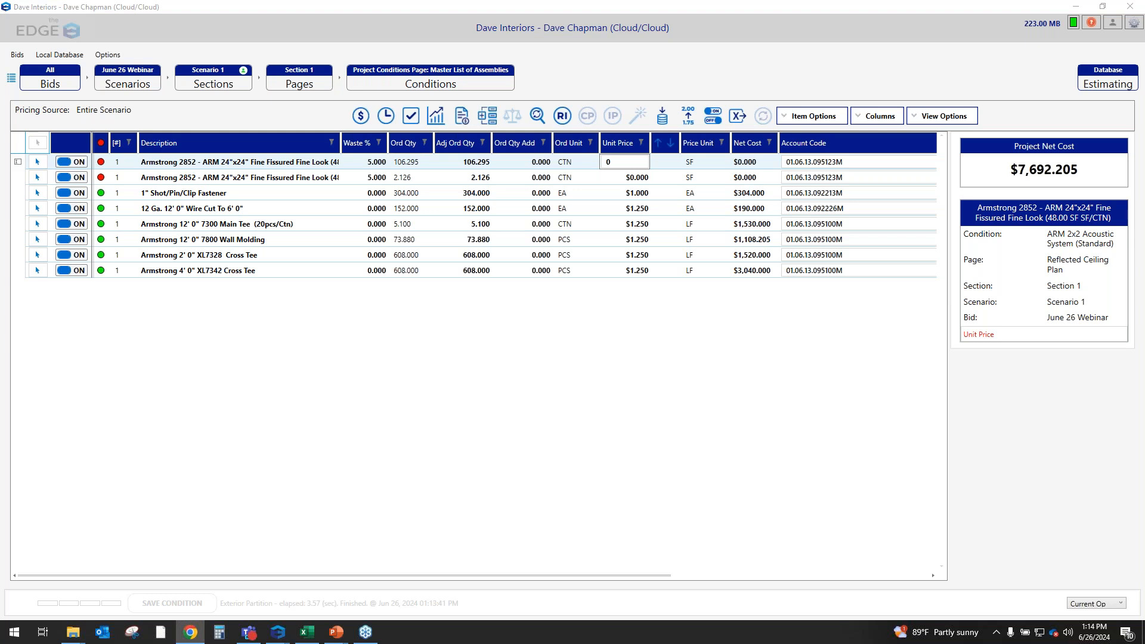
left_click_drag(0, 134, 657, 130)
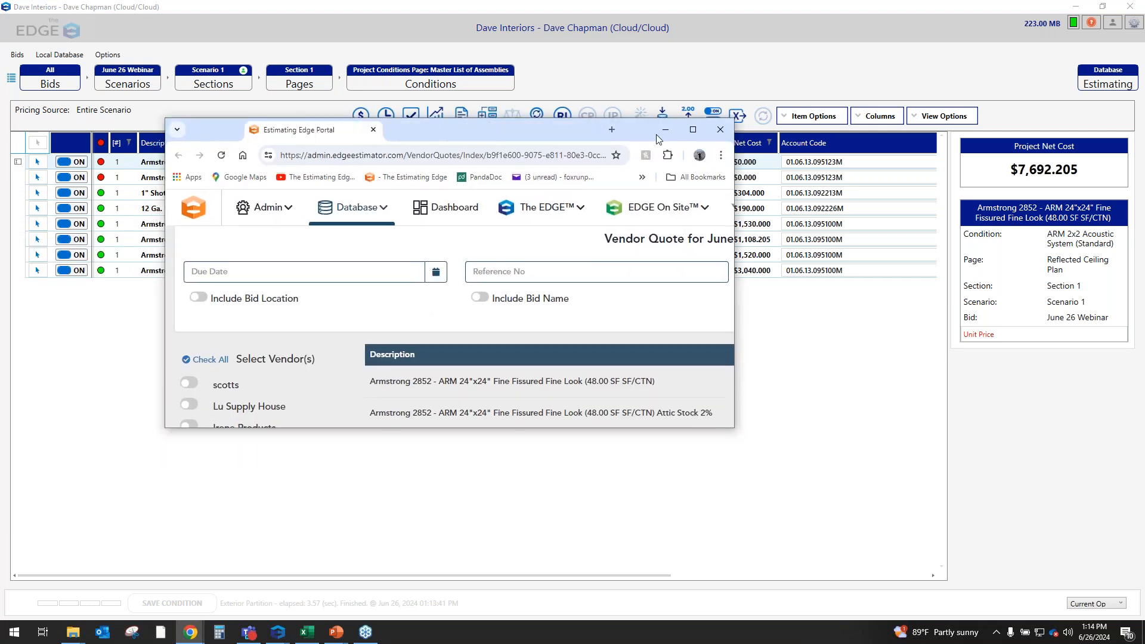
left_click(701, 136)
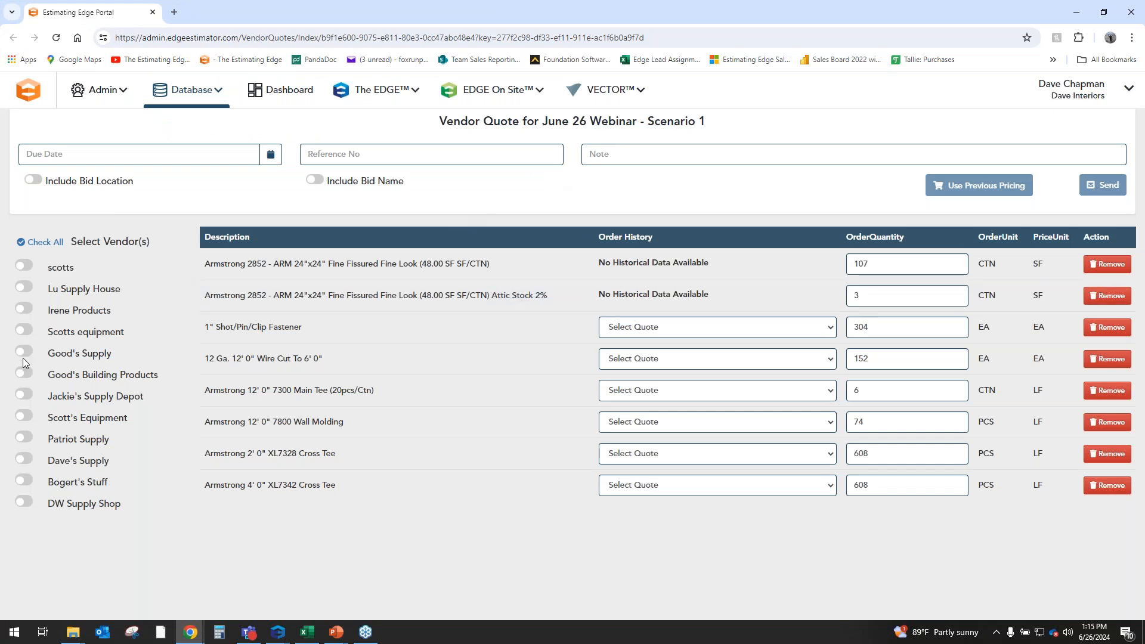
Step: Send the vendor quote to Patriot Supply and Dave's Supply with a due date of 06/28/2024
left_click(24, 438)
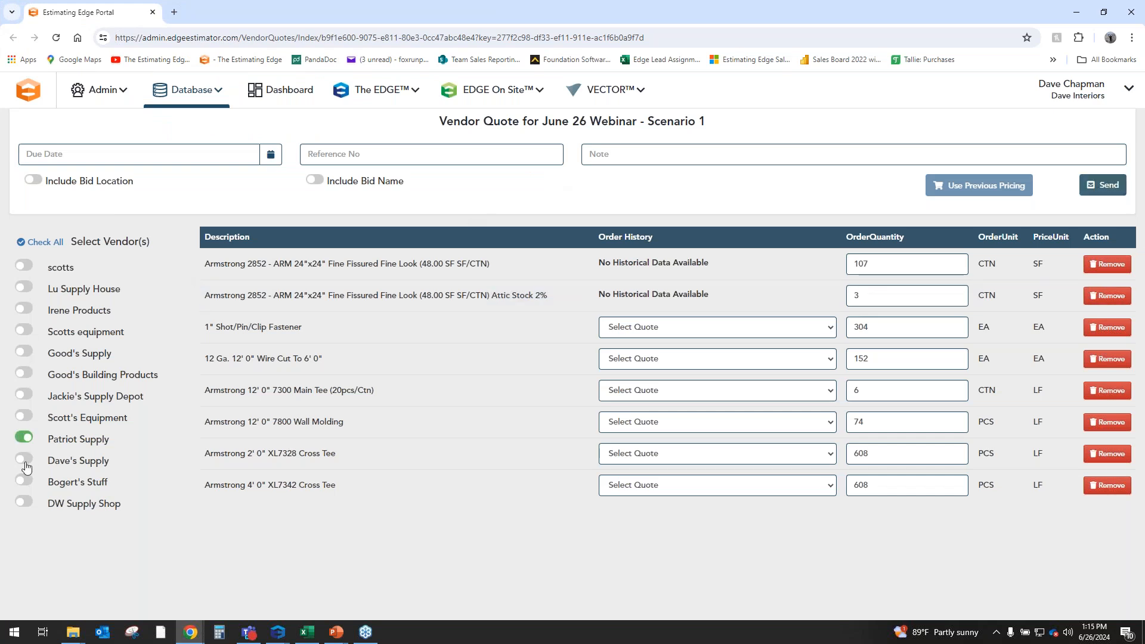
left_click(27, 460)
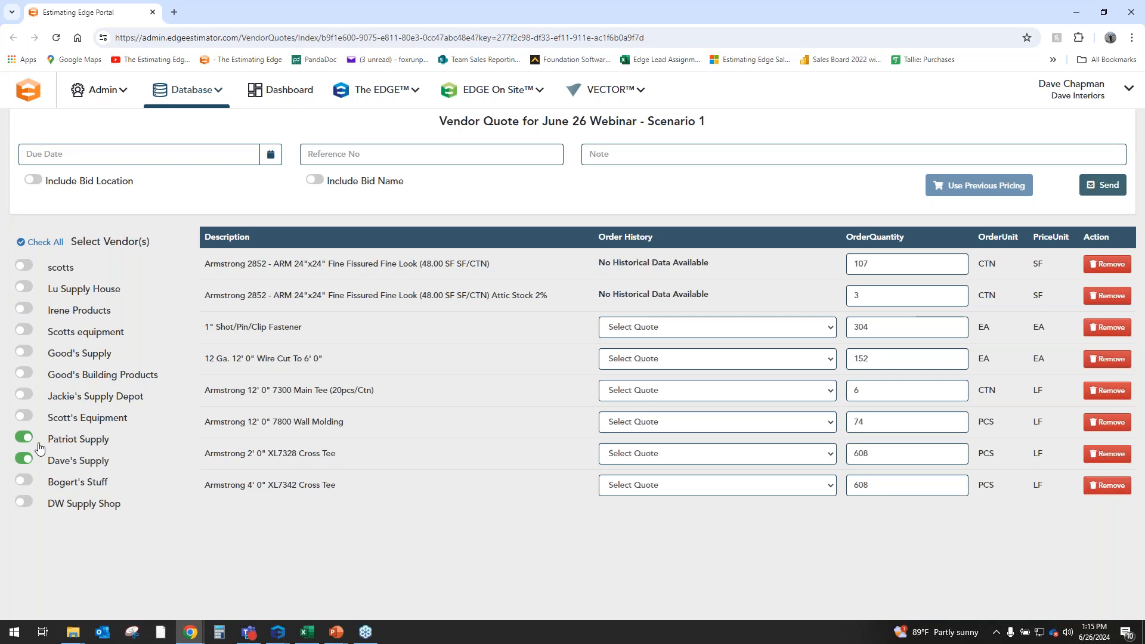
left_click(272, 156)
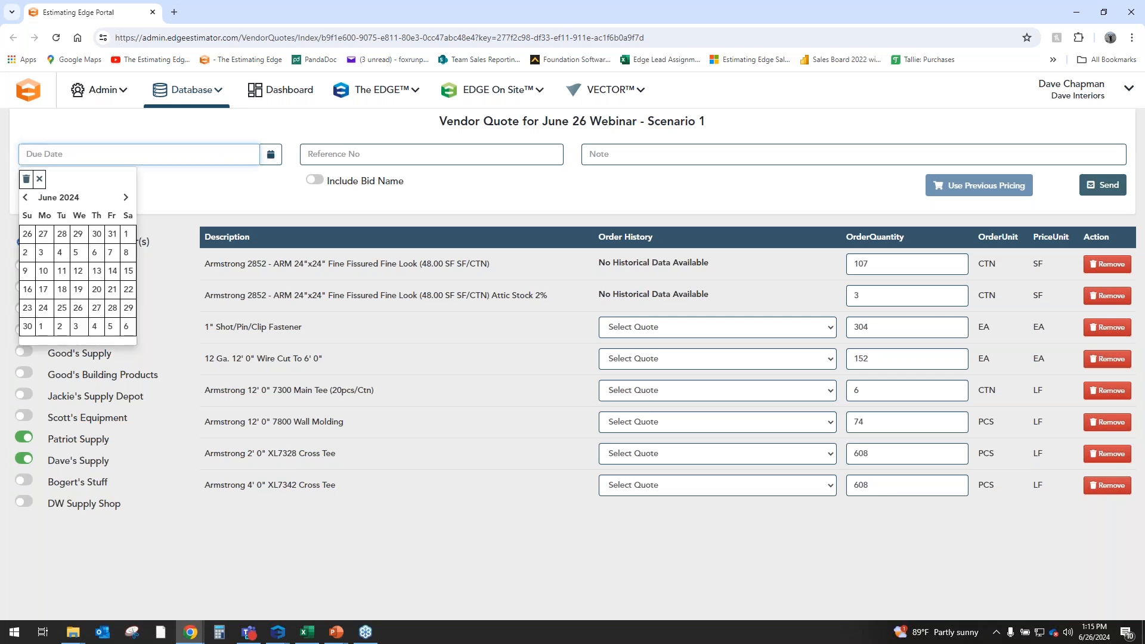
left_click(113, 308)
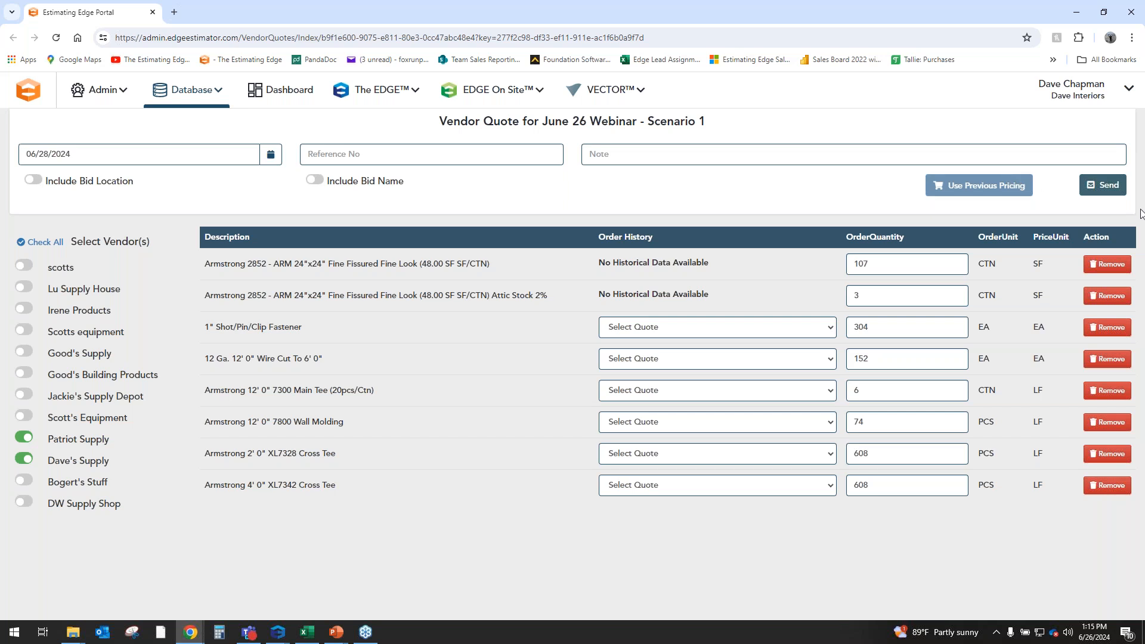
left_click(1109, 186)
left_click(754, 515)
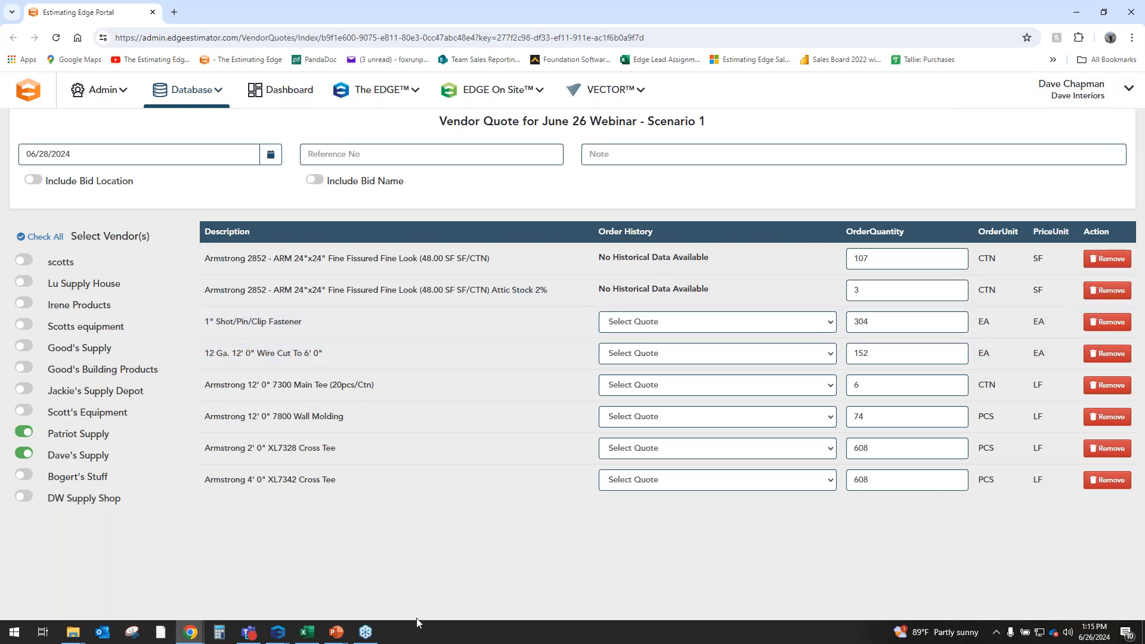
Step: Return to the scenario's material pricing and set the unit price of both Armstrong 2852 tile items to $1.00
mouse_move(278, 636)
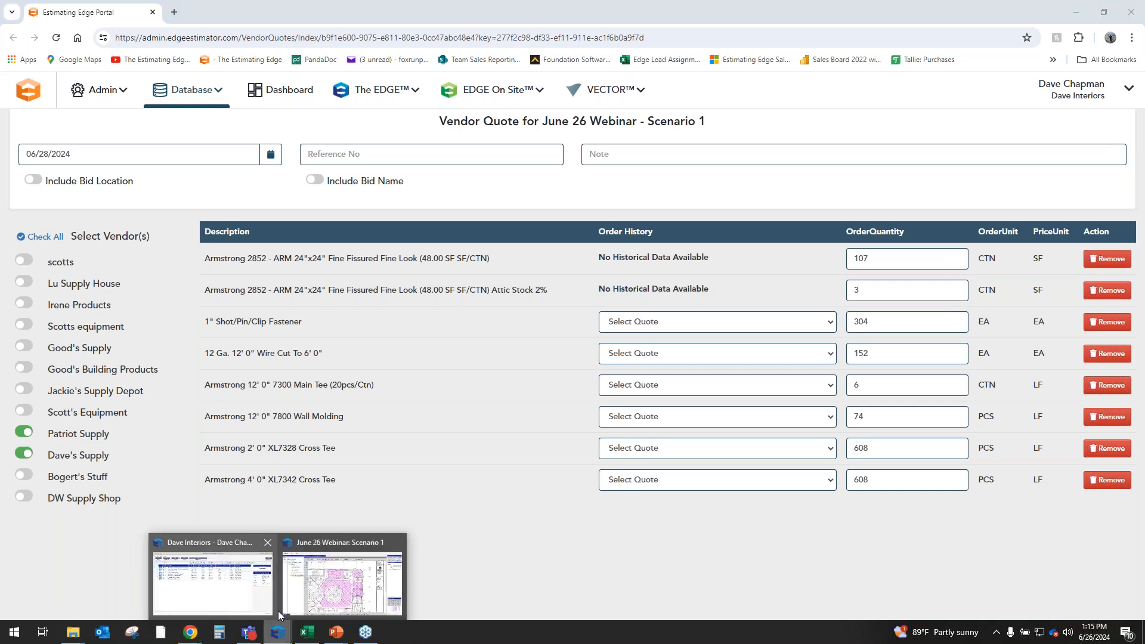
left_click(233, 598)
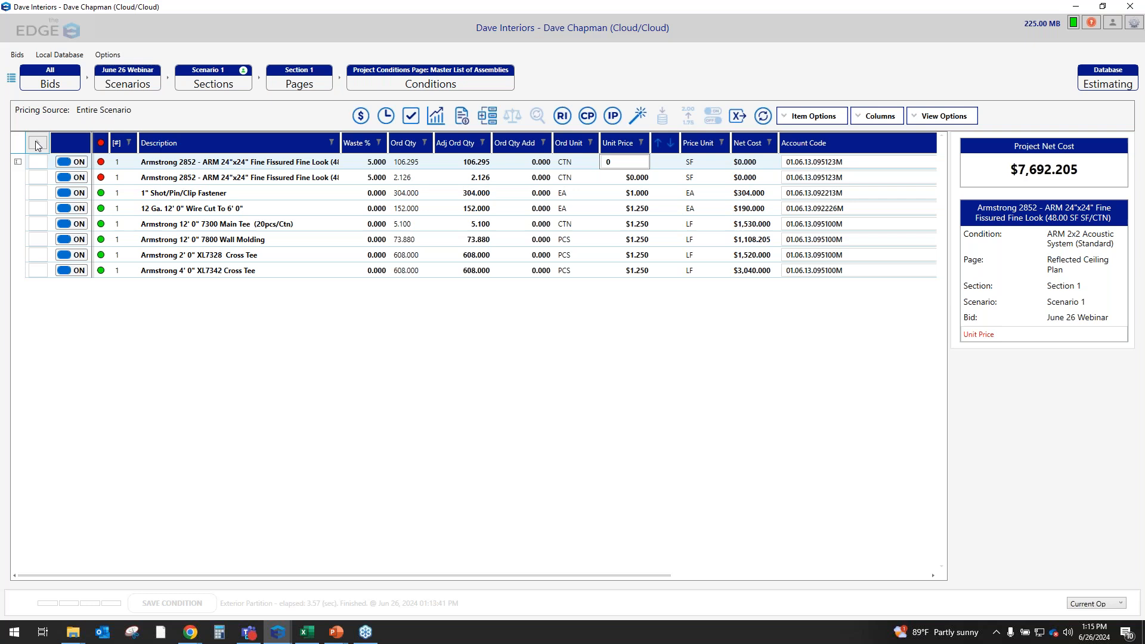
left_click(634, 162)
type("1")
key("Down")
key("Down")
key("Down")
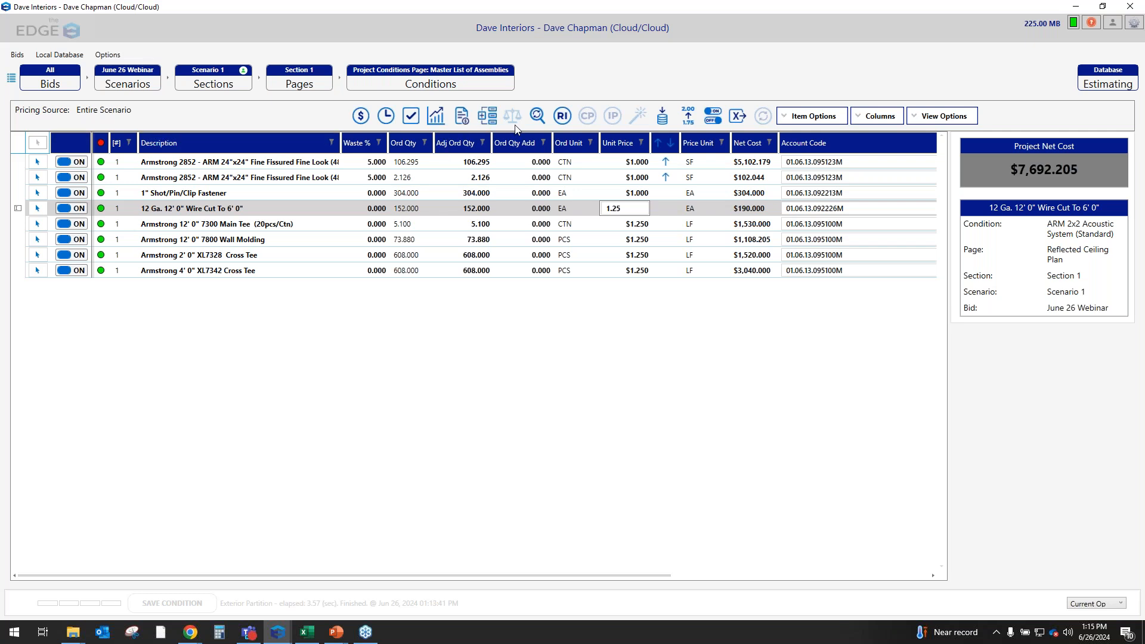
Step: Look at which fields of all the material items can be sent to the database, and close the options without sending
left_click(663, 117)
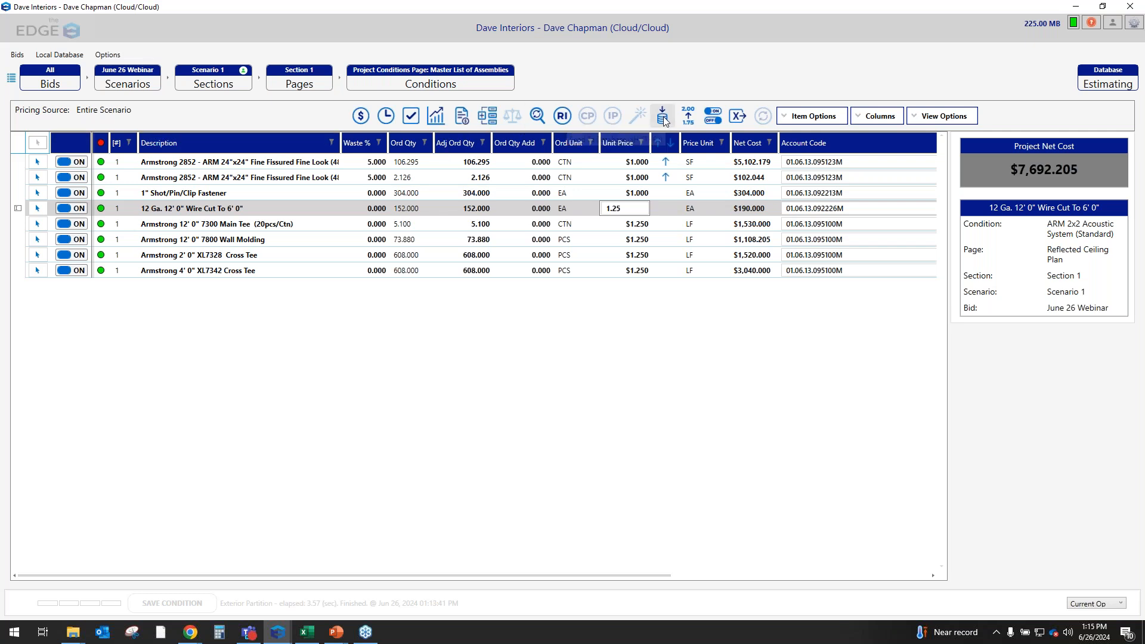
left_click(592, 386)
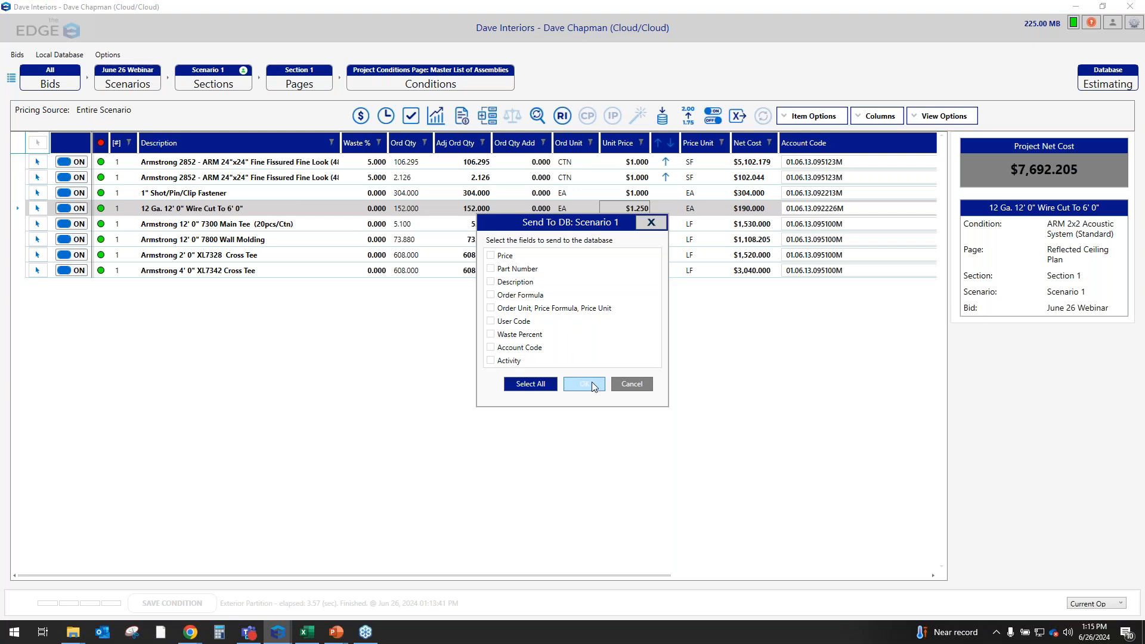
left_click(643, 384)
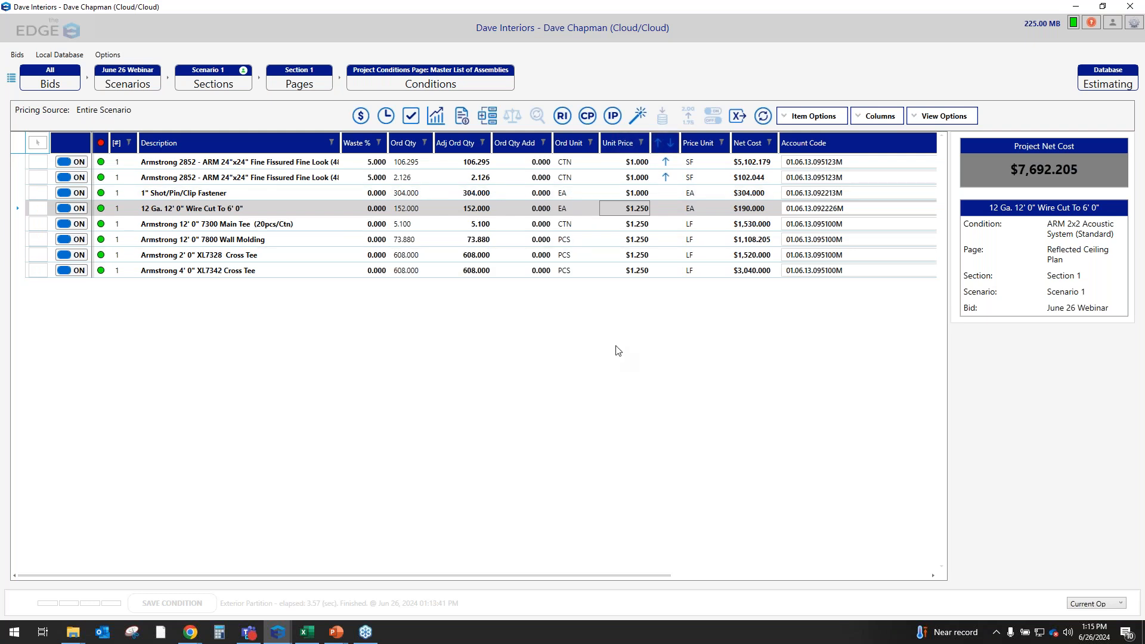
left_click(637, 224)
left_click(639, 210)
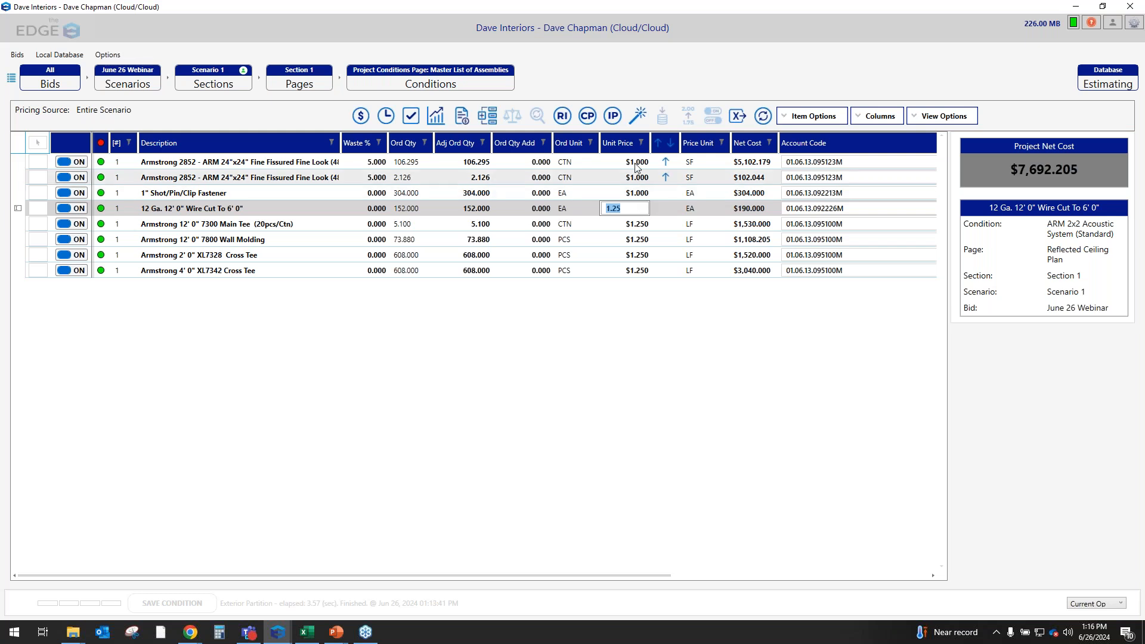
Step: Open the labor rates and set the hourly production of 24"x24" Tegular Tile to 110 for Medium Rooms and 150 for Huge Rooms
left_click(387, 125)
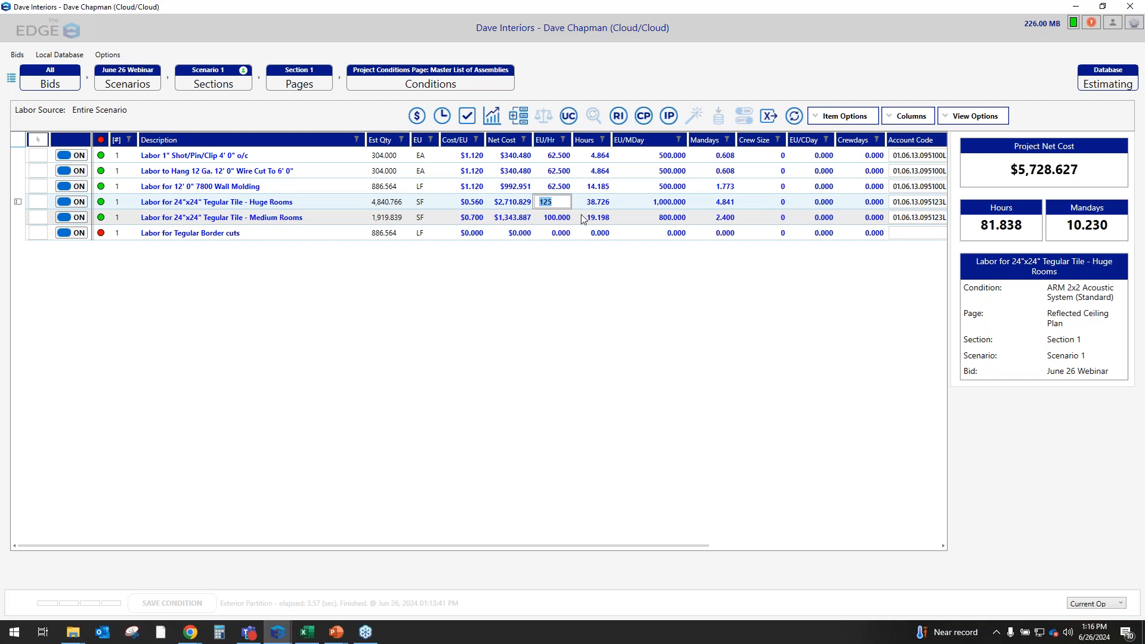
key("Return")
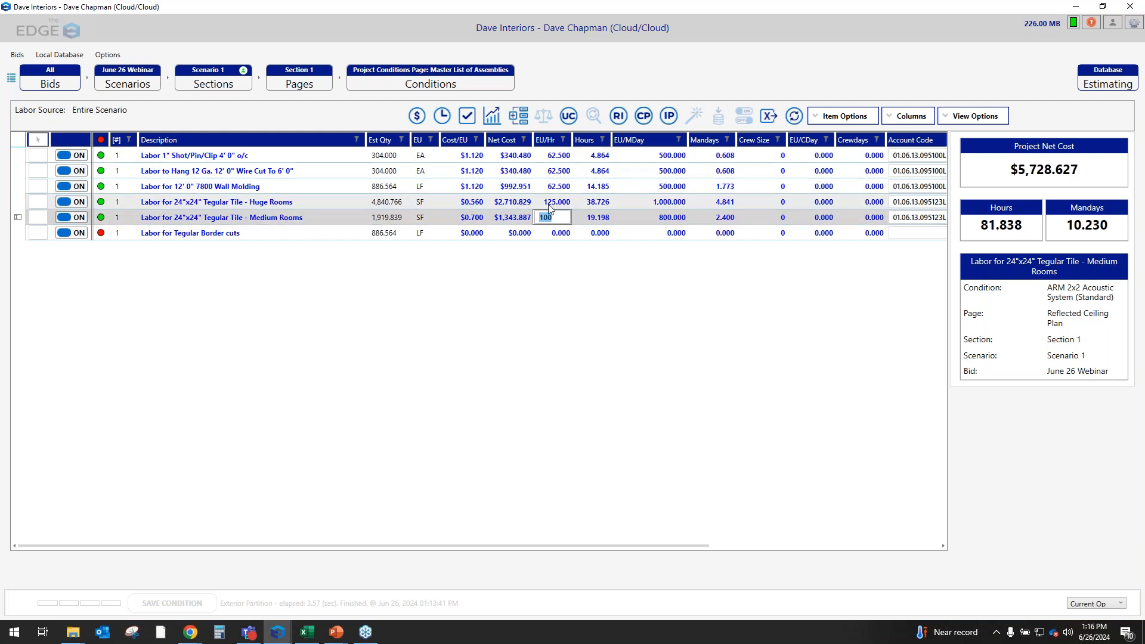
type("1")
left_click(549, 206)
type("1")
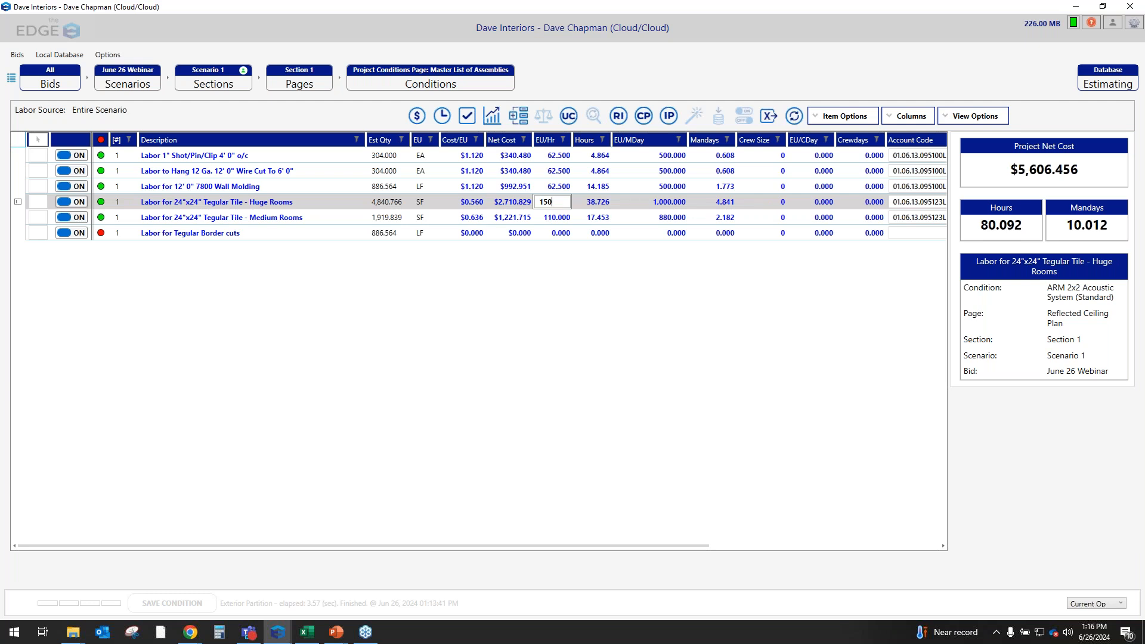
key("Return")
Step: Send the production rates of the Huge Rooms and Medium Rooms tile labor items to the database
left_click(38, 202, "shift")
left_click(719, 115)
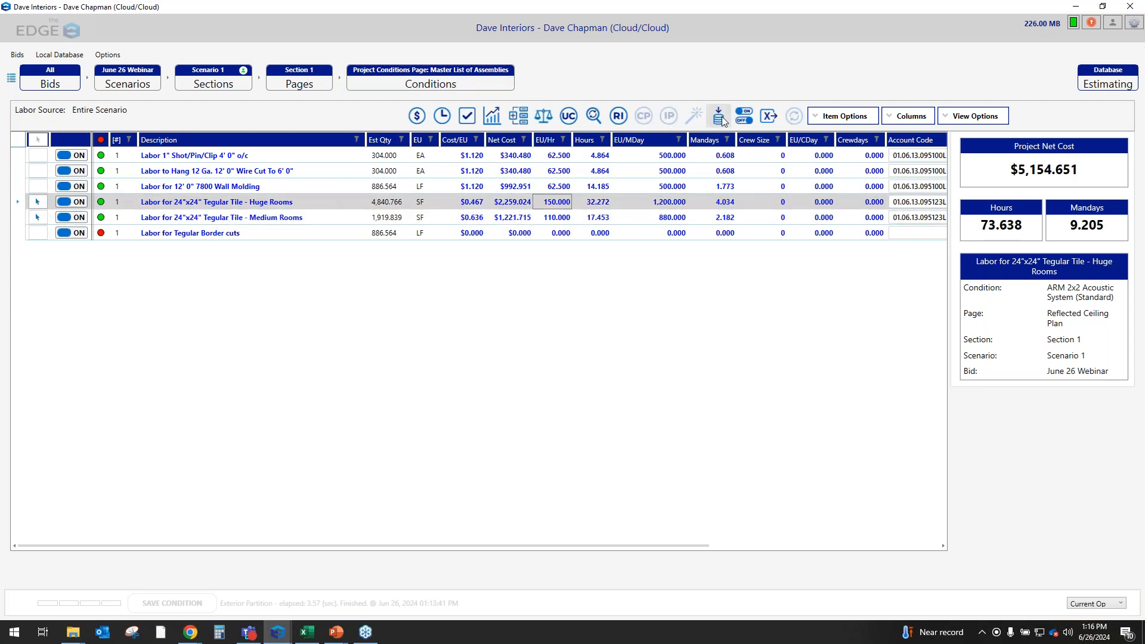
left_click(492, 288)
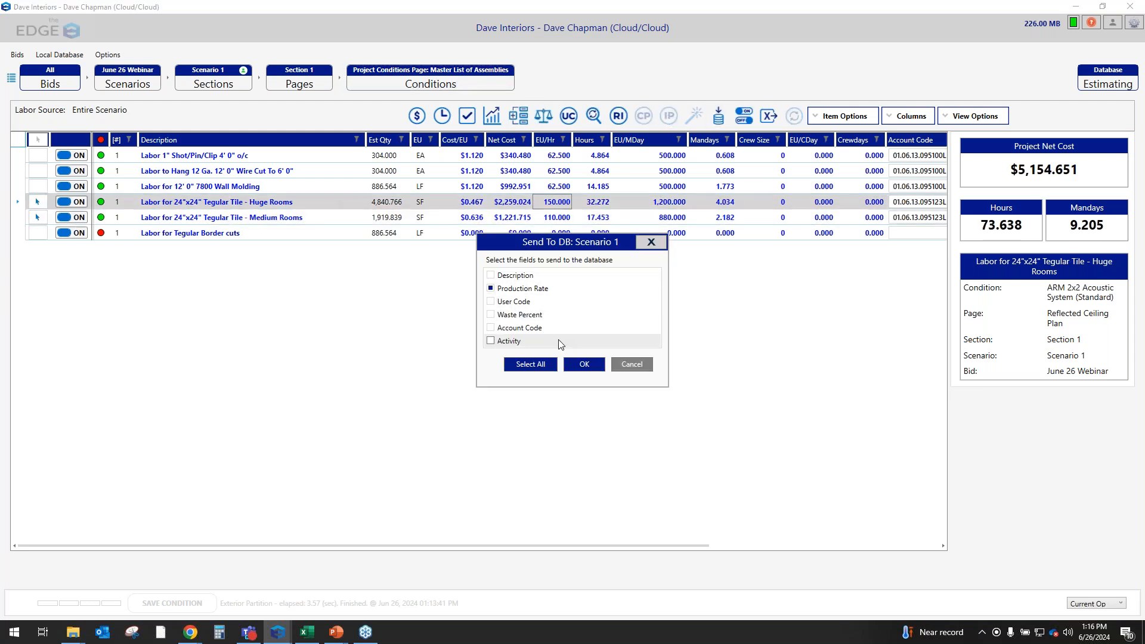
left_click(588, 364)
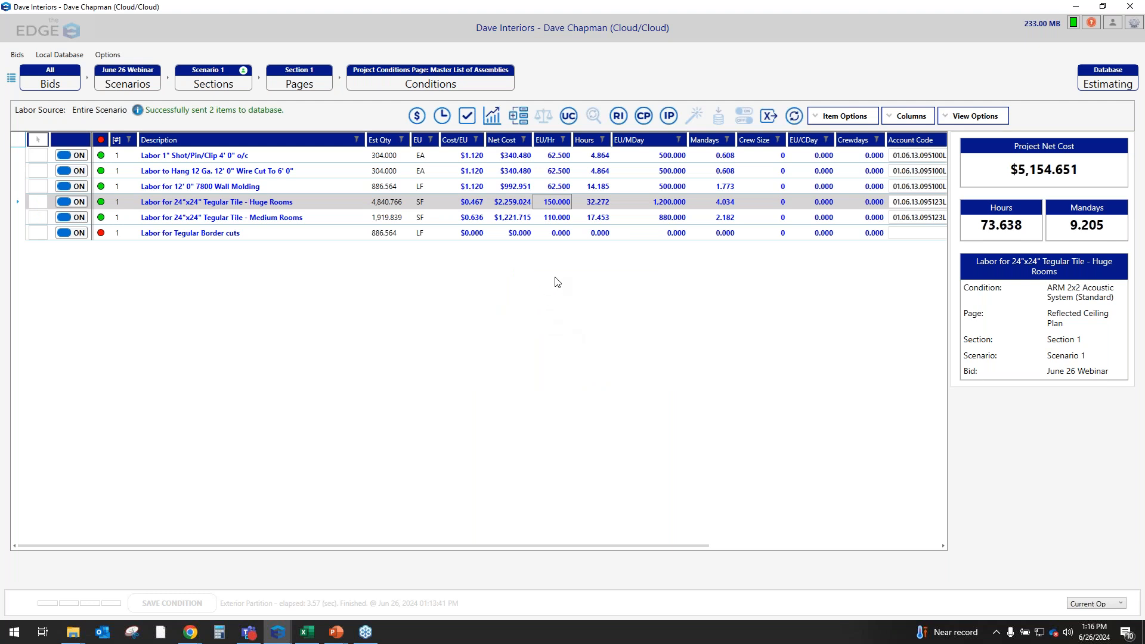
Step: Return to the project conditions list and open the June 26 Webinar scenarios in the Estimating Edge Portal
left_click(392, 81)
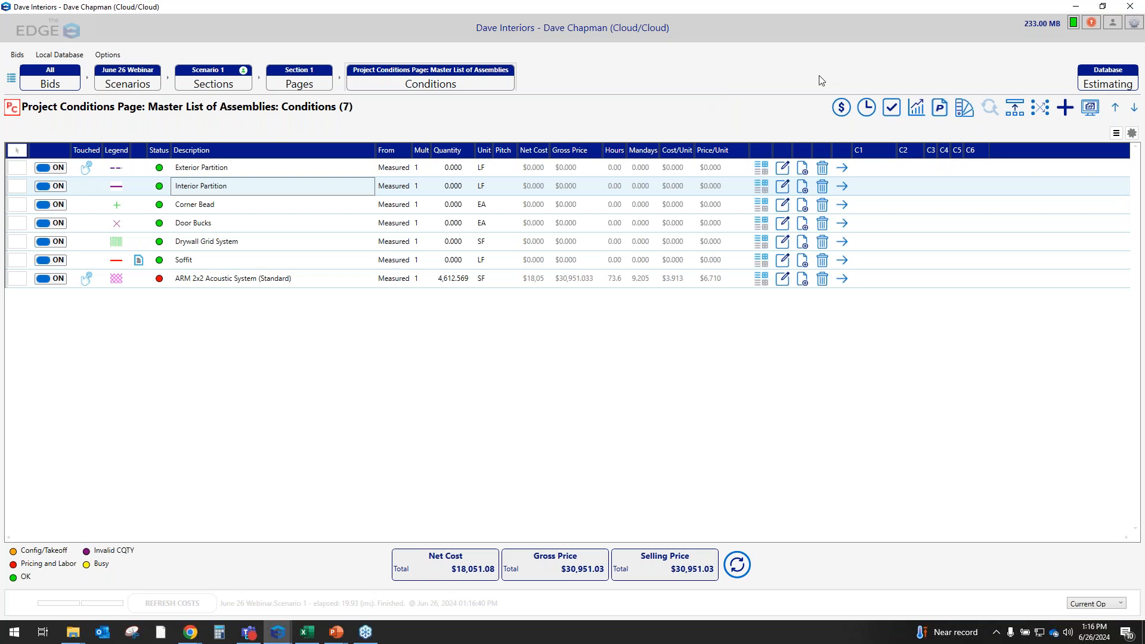
left_click(1094, 25)
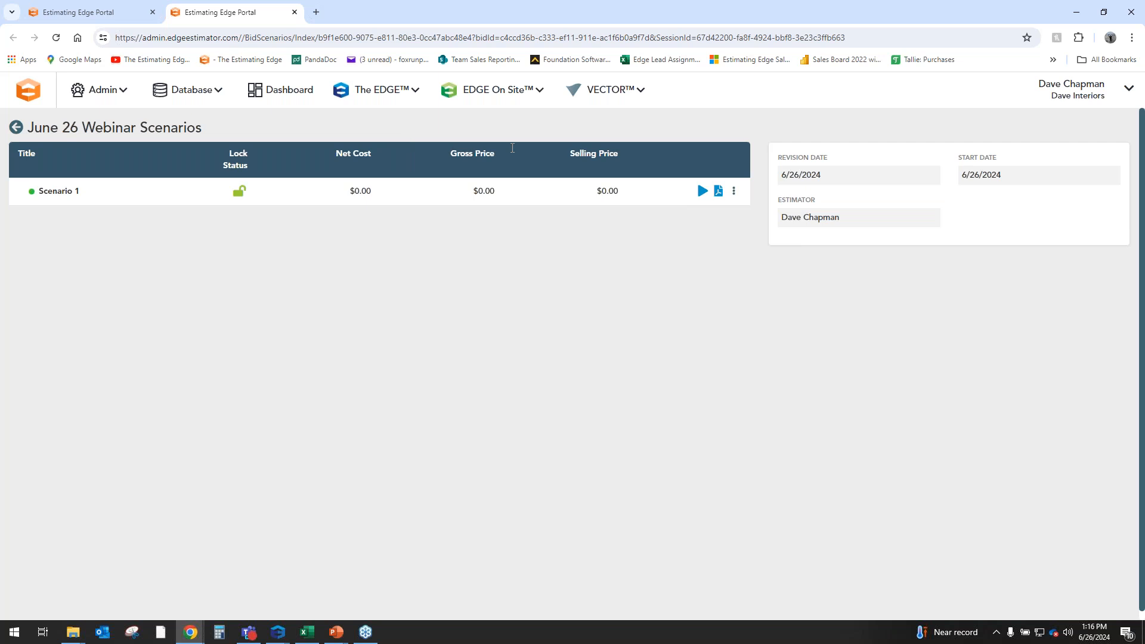
Step: Open the portal dashboard and review the gross price chart, the new bids history and the list of bids
left_click(280, 89)
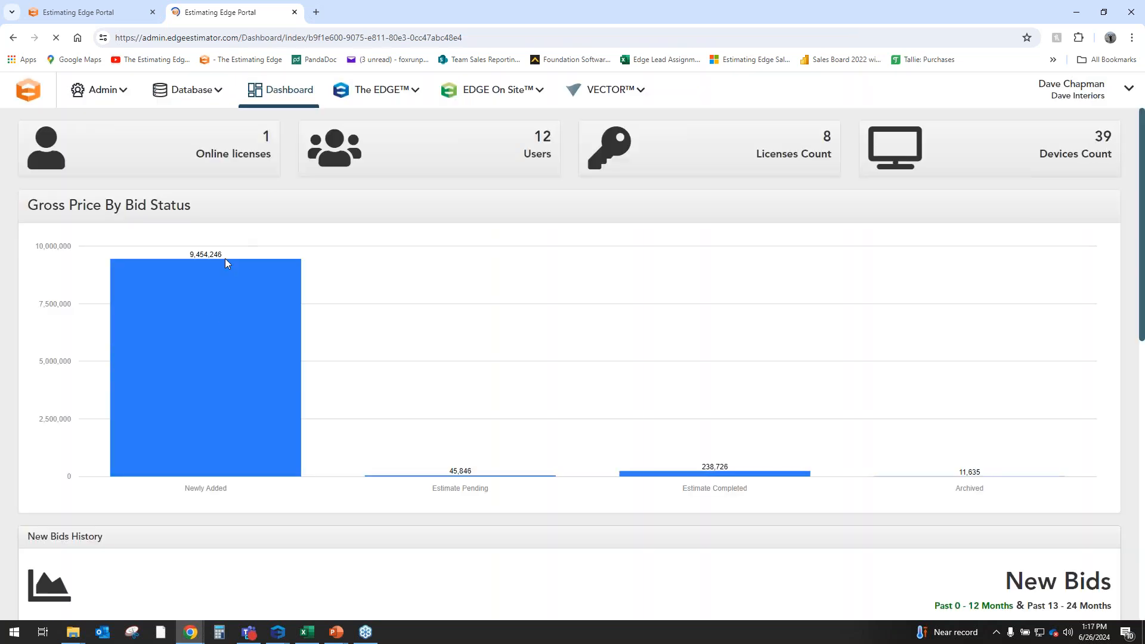
scroll(263, 381, "down", 5)
scroll(263, 380, "down", 3)
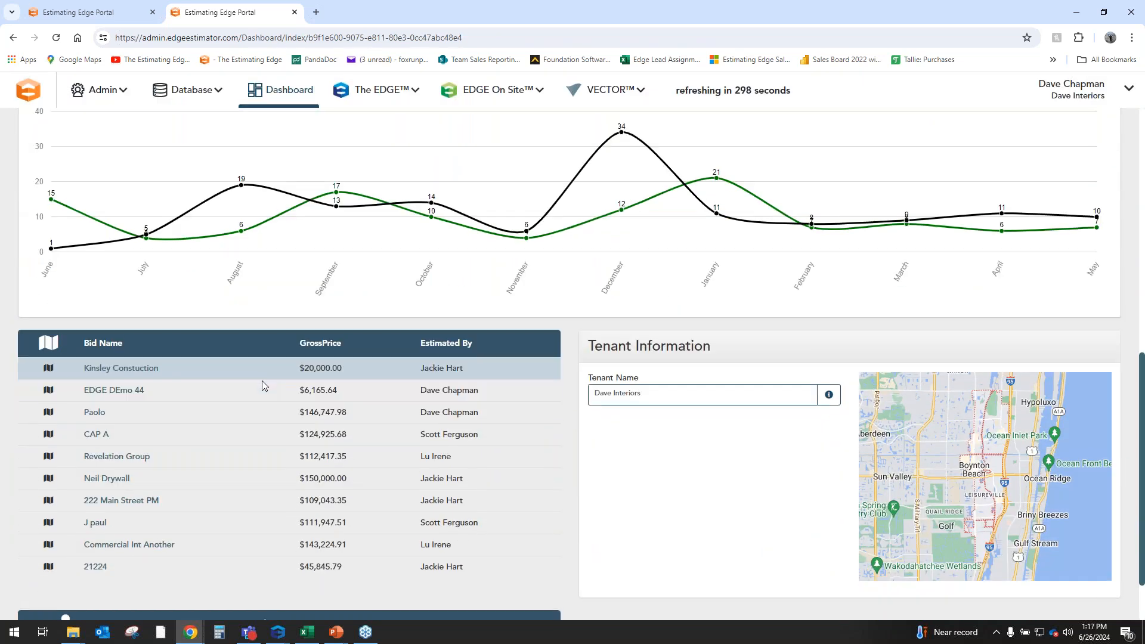
scroll(268, 427, "up", 1)
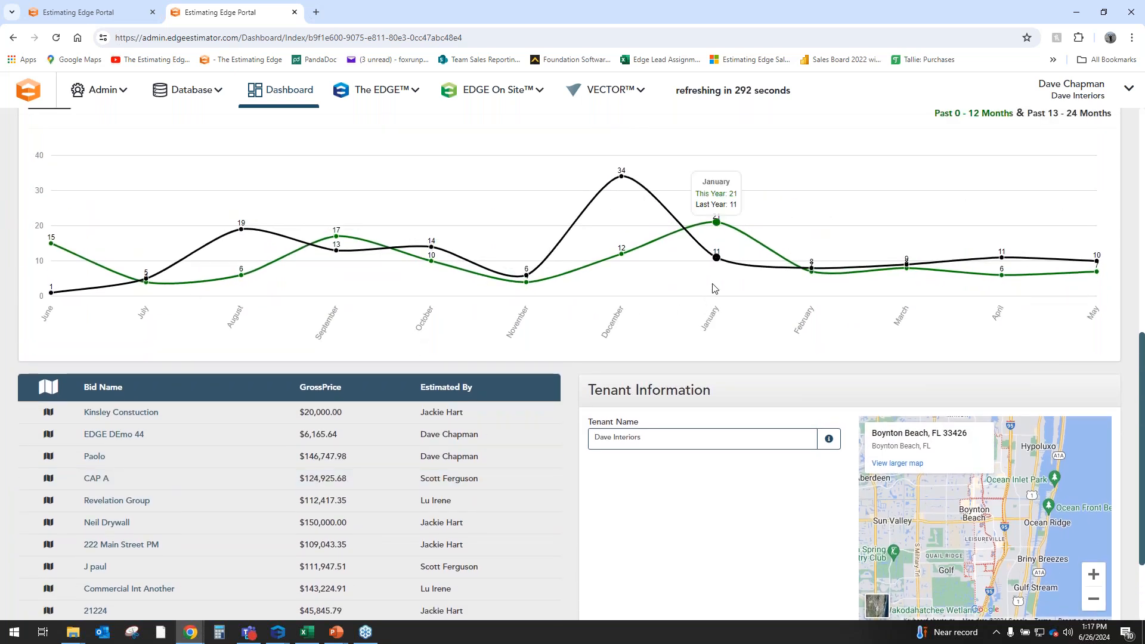
scroll(149, 389, "down", 1)
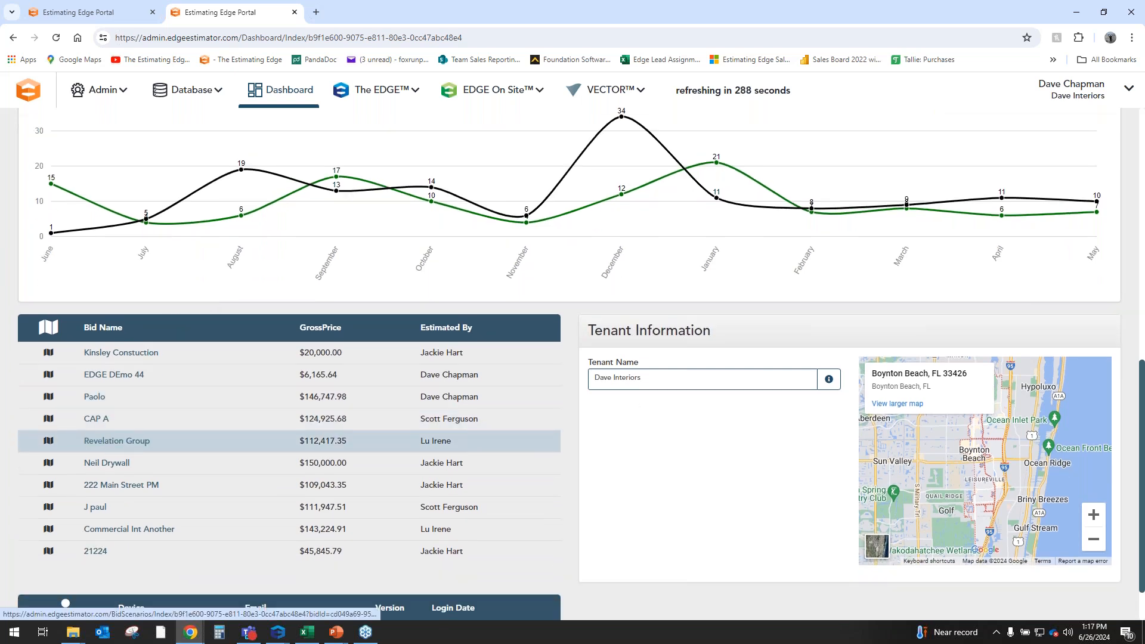
Step: Open the Neil Drywall bid from the dashboard list and view the reports available for its Scenario 1
left_click(116, 467)
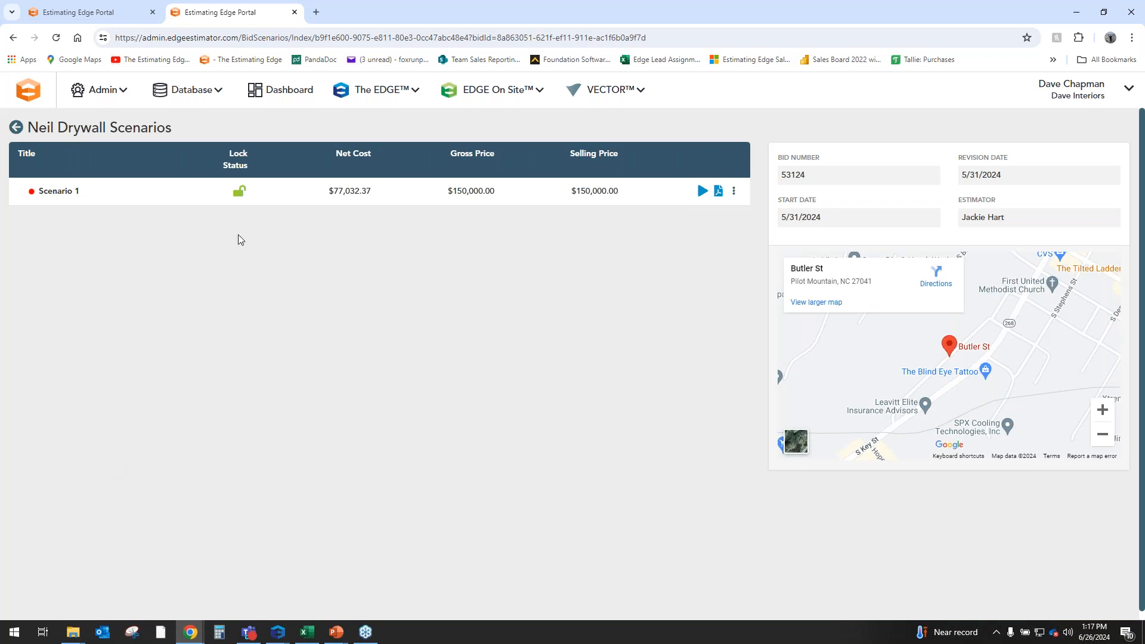
left_click(734, 191)
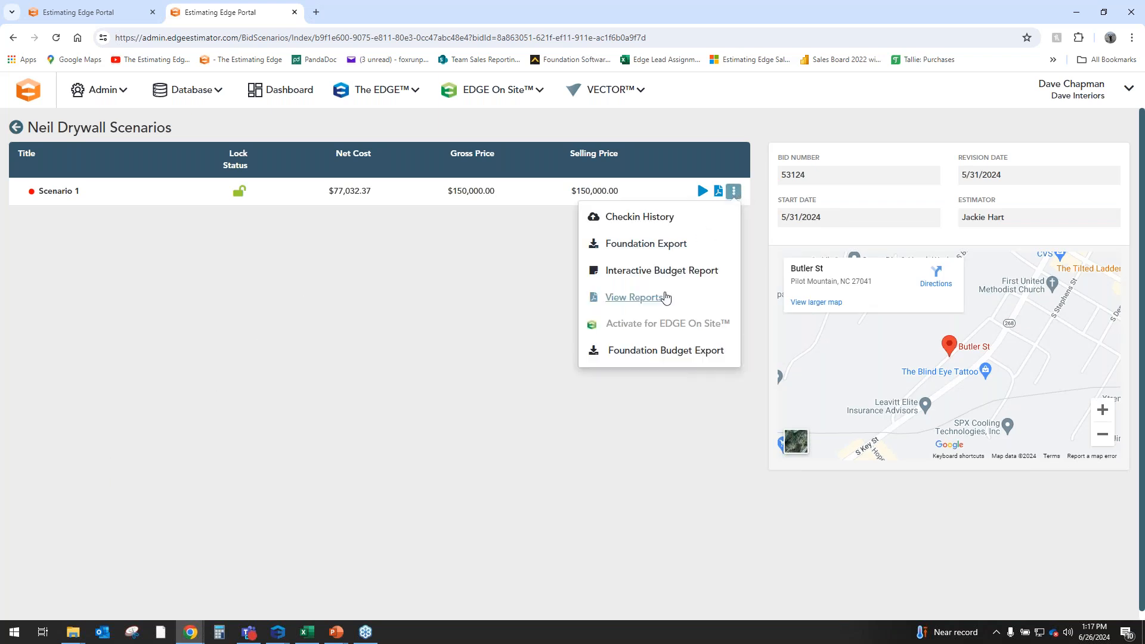
left_click(634, 297)
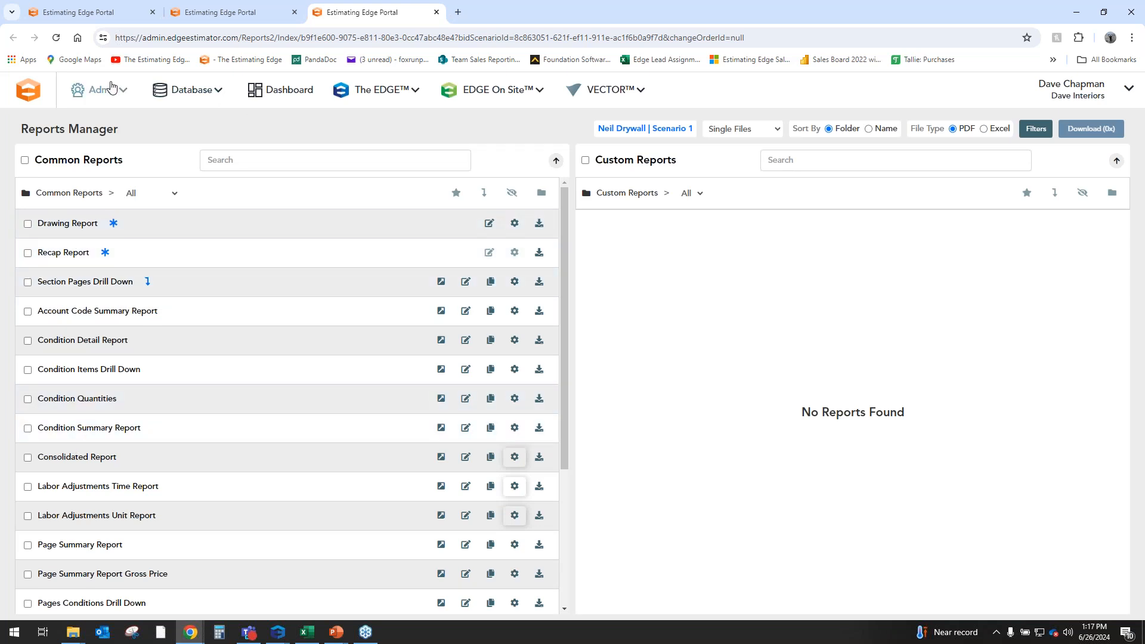
Step: Return to the Neil Drywall scenarios and look over the export and activation options of Scenario 1, including the Foundation Budget Export
left_click(230, 13)
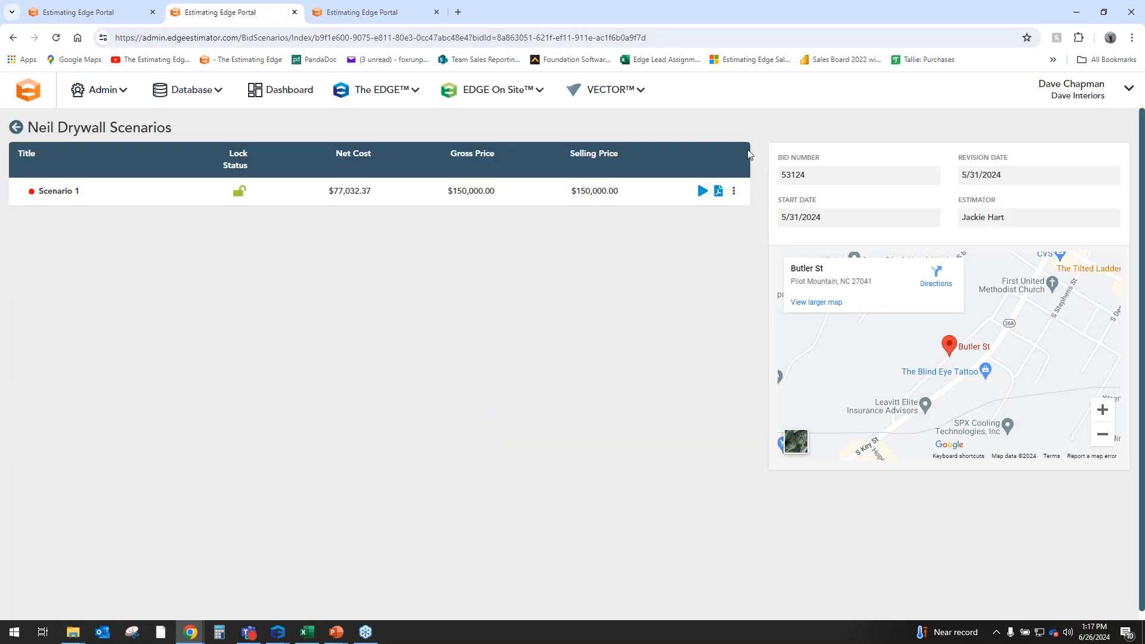
left_click(734, 191)
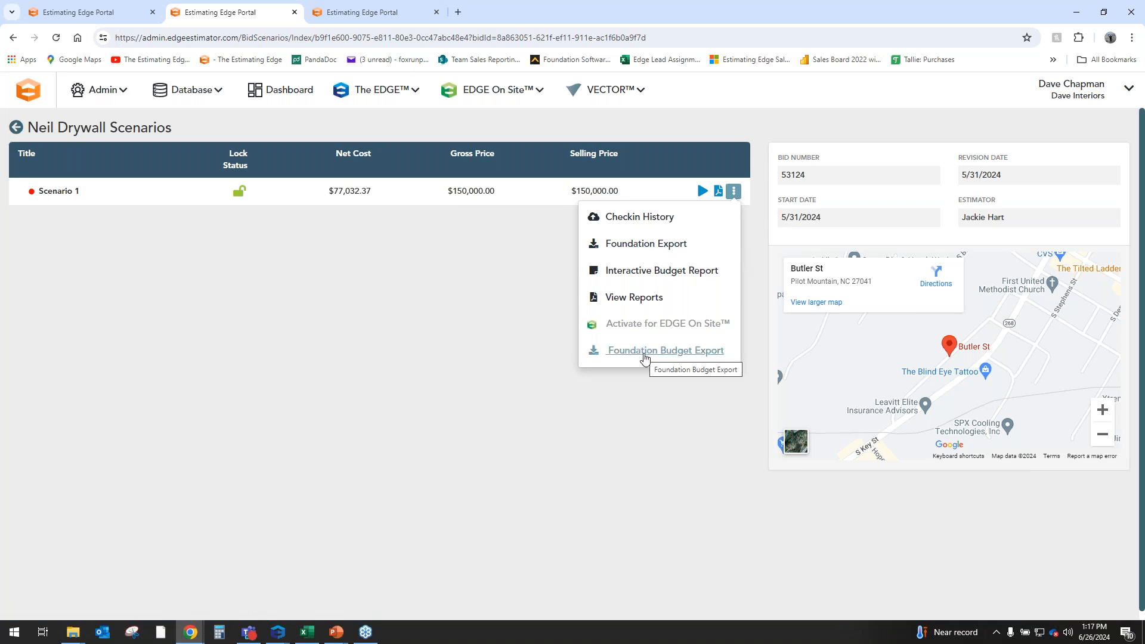
left_click(629, 352)
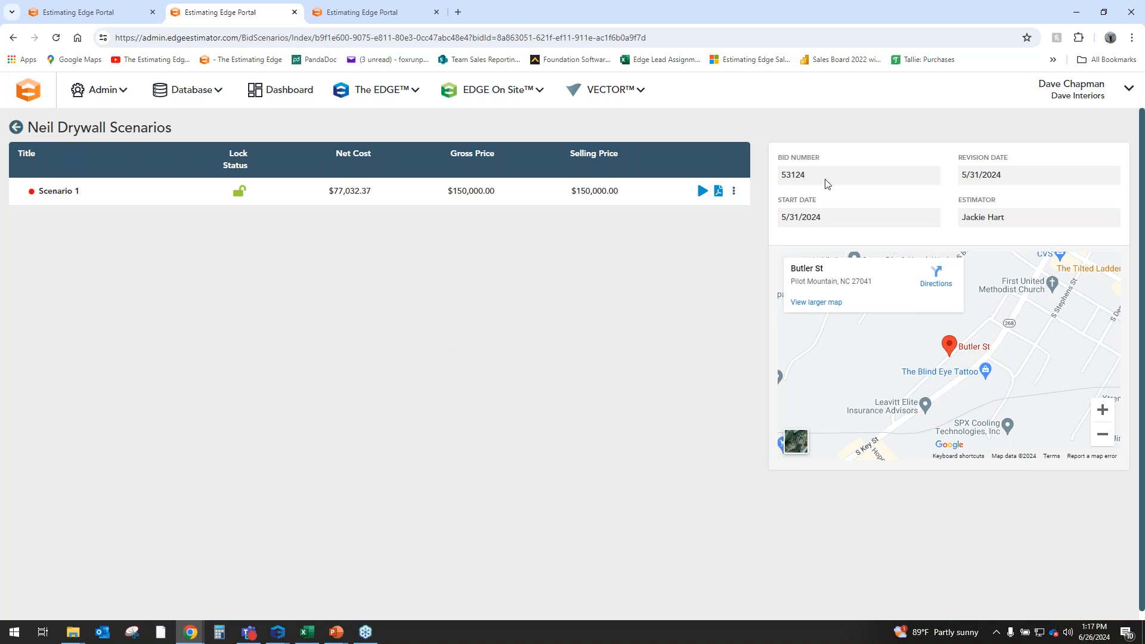
left_click(734, 191)
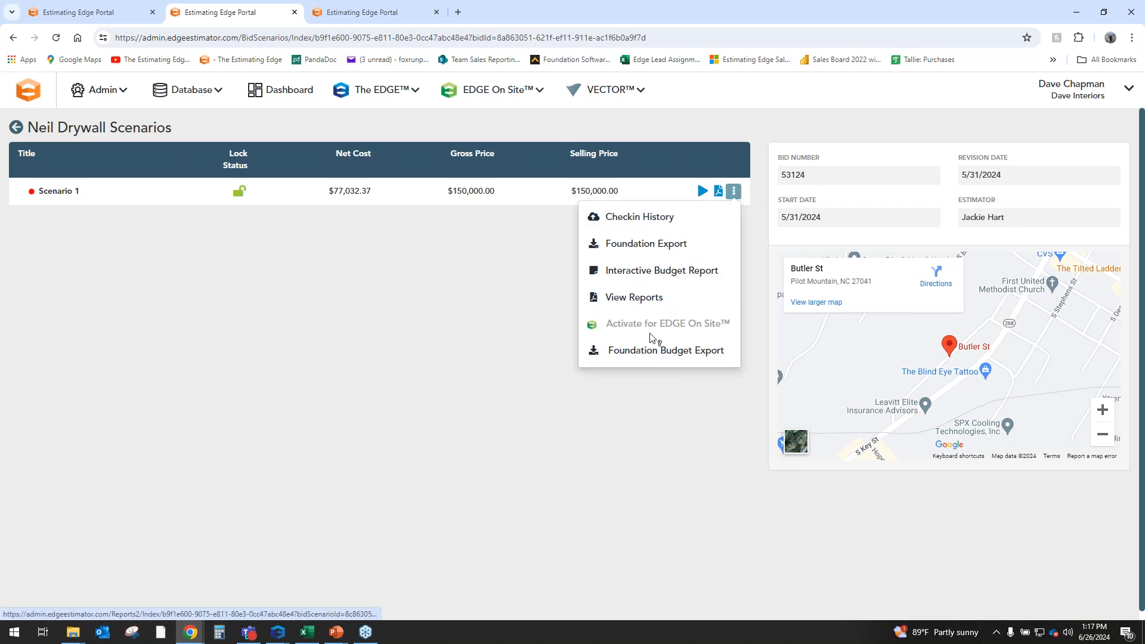
left_click(490, 364)
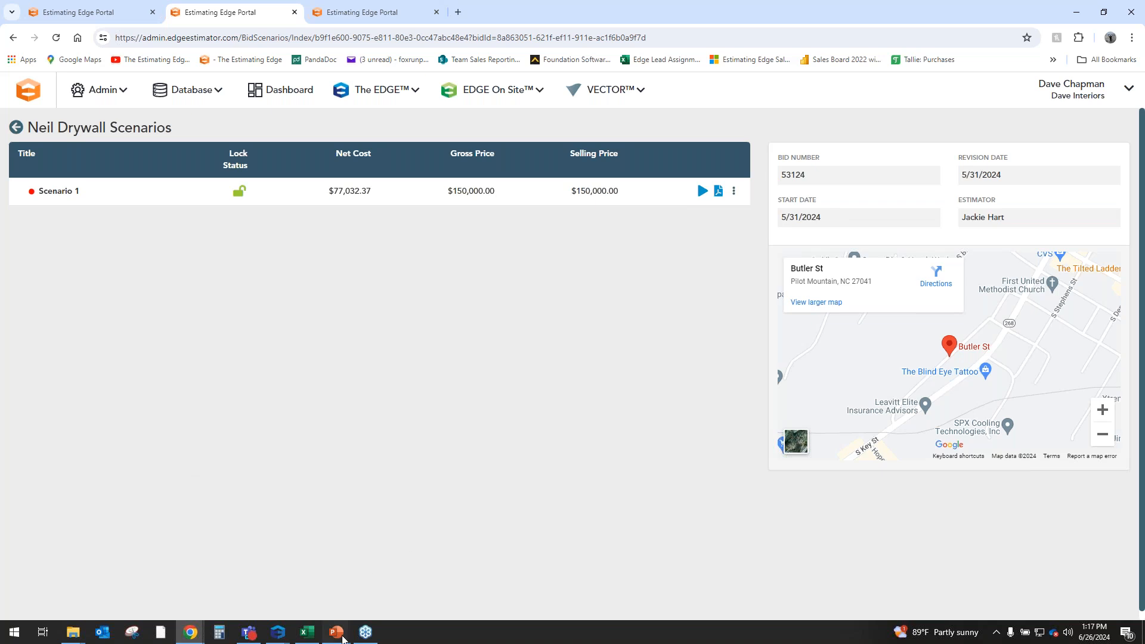
mouse_move(336, 633)
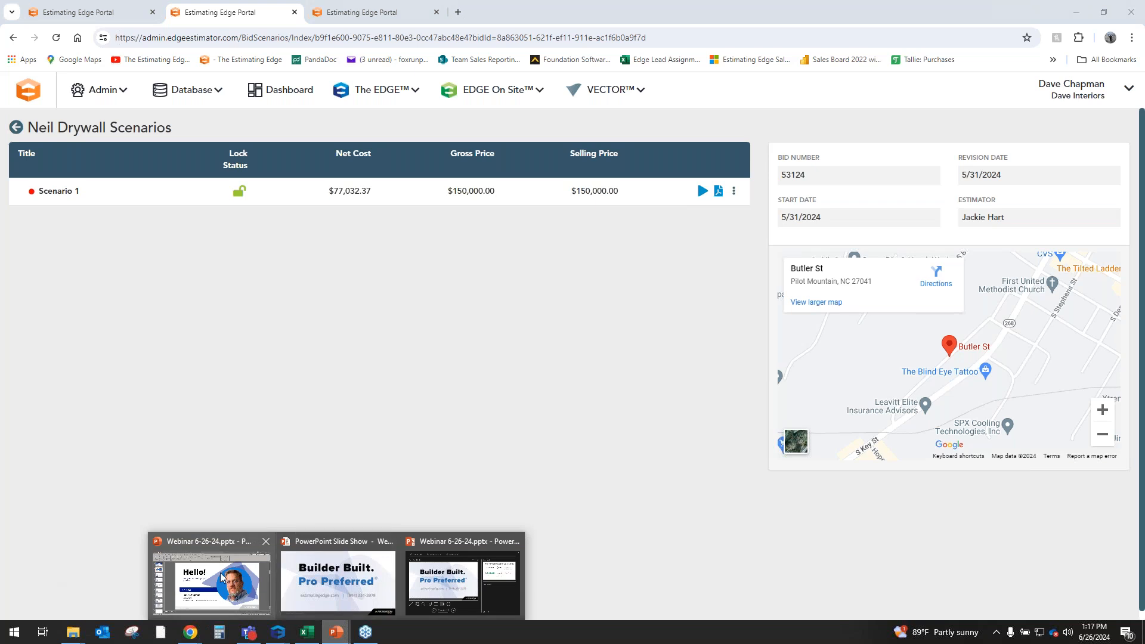